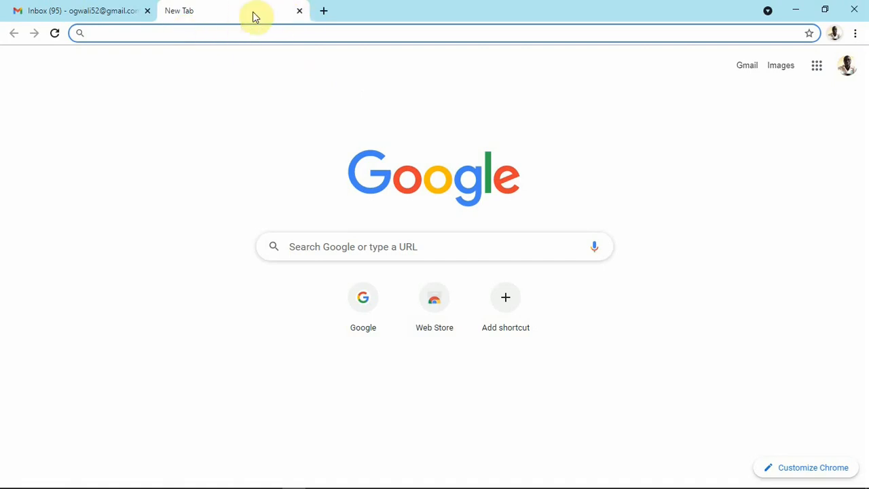
Rerun the earlier 'kolibri studio' Google search from the address bar suggestions.
click(193, 35)
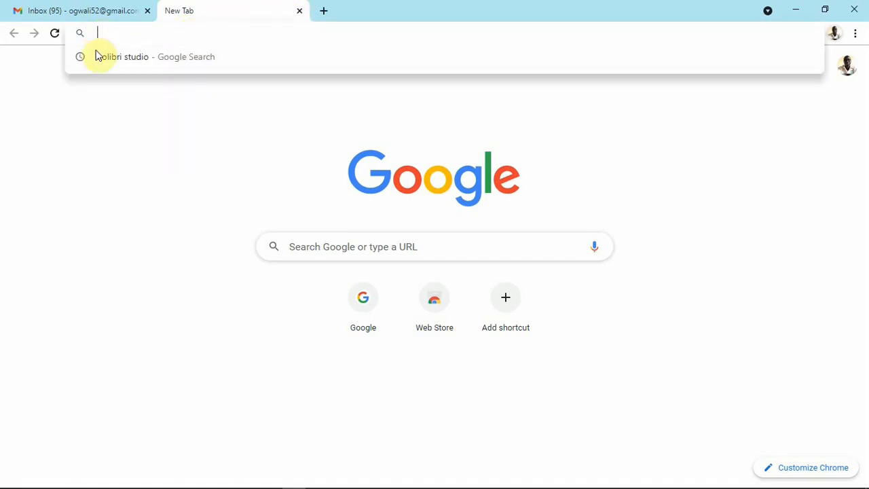
click(120, 59)
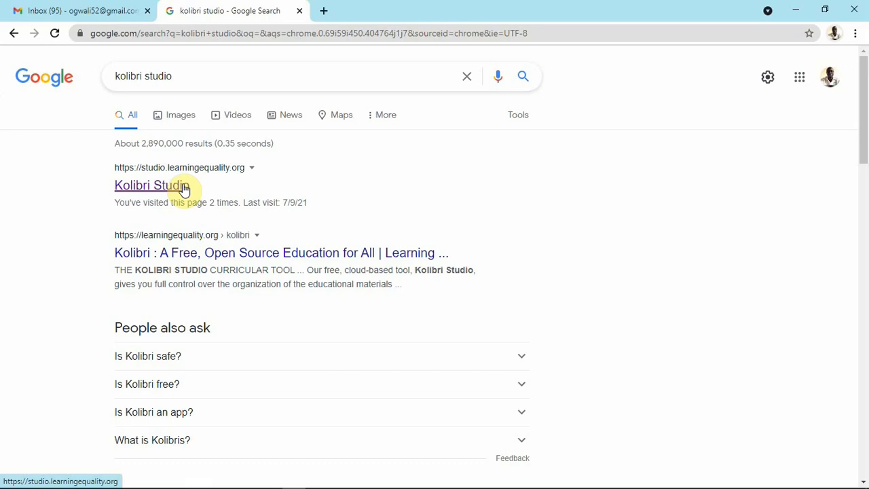
Open the Kolibri Studio result (studio.learningequality.org) to reach its sign-in page.
click(159, 184)
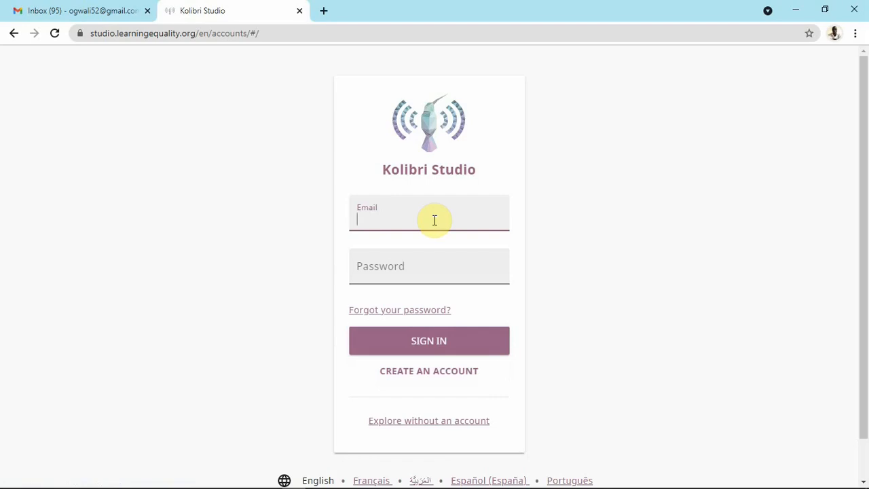
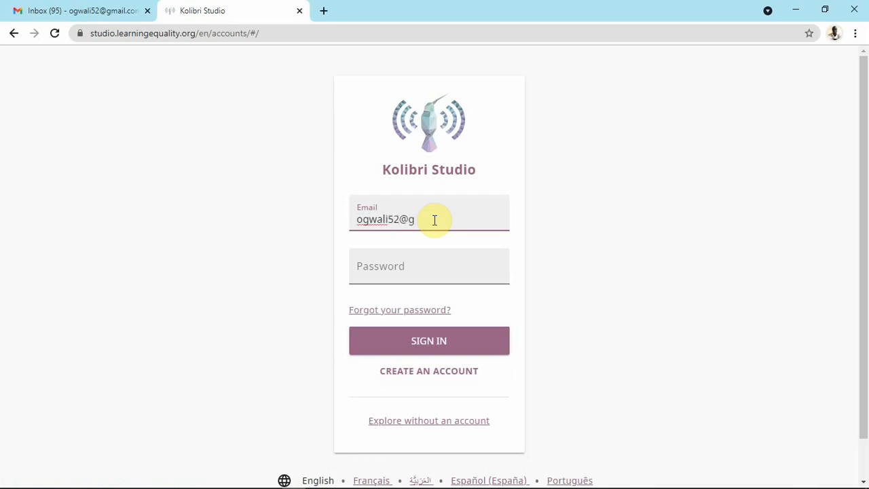
Sign in to Kolibri Studio with the account e-mail and password.
click(426, 263)
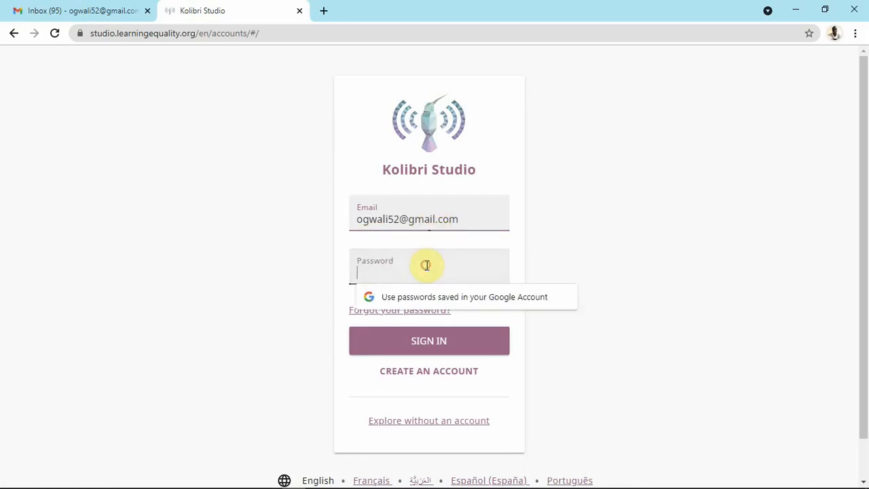
text(***)
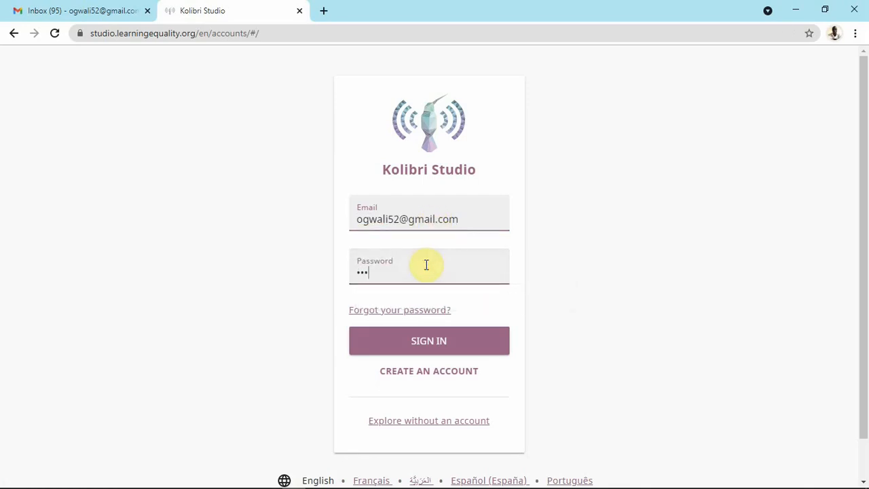
text(********)
click(438, 347)
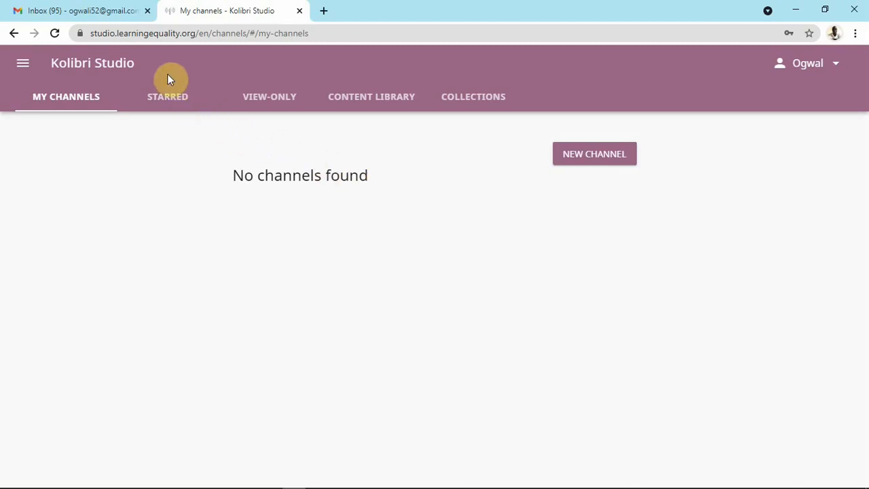
Look through the Starred and View-only channel lists, then go to the Content Library.
click(169, 104)
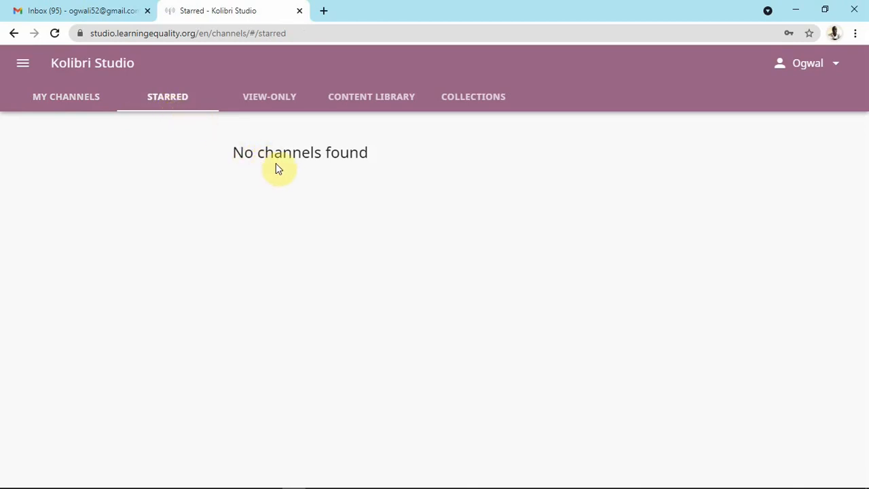
click(279, 101)
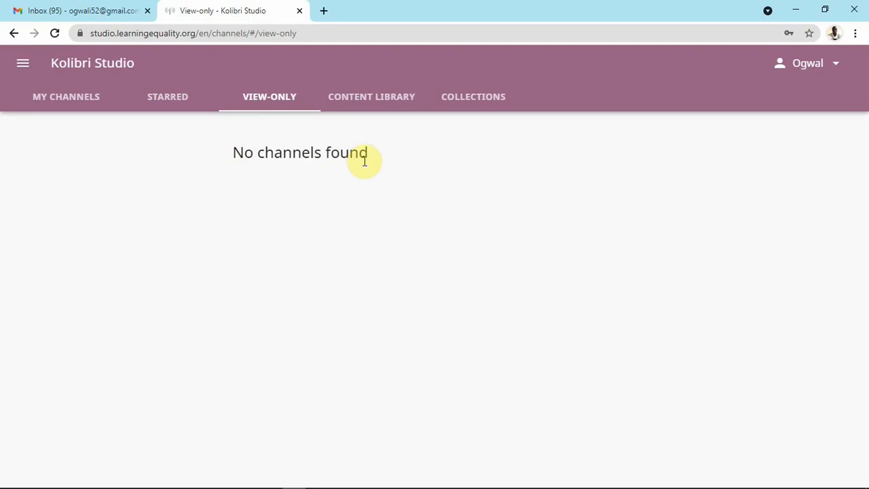
click(372, 105)
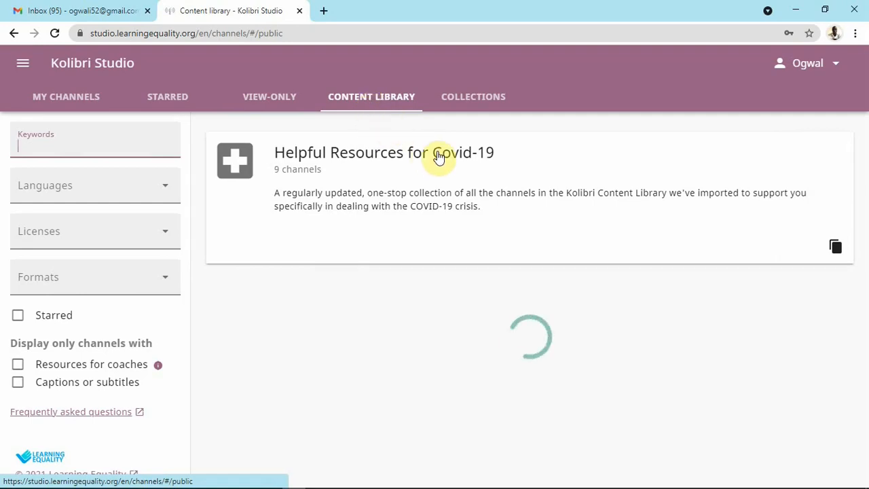
Scroll through the Content Library channels, then switch to the Collections page.
scroll(413, 206, down, 1)
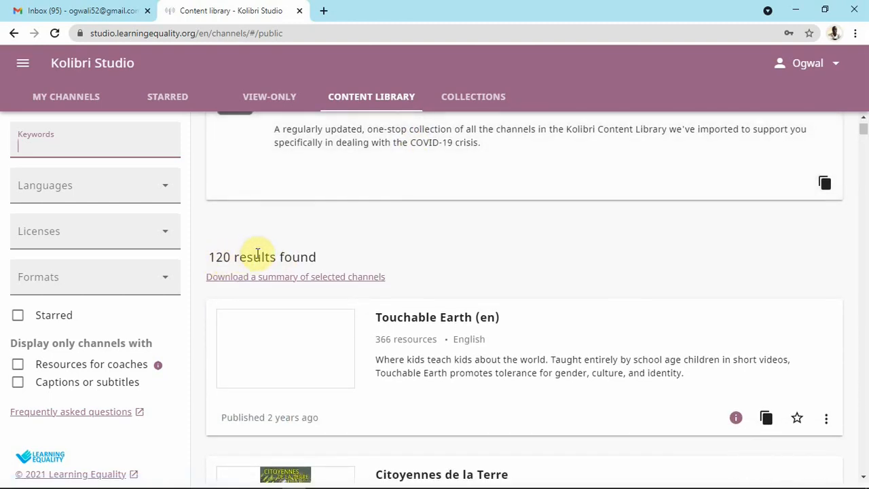
scroll(419, 243, down, 3)
scroll(420, 244, down, 9)
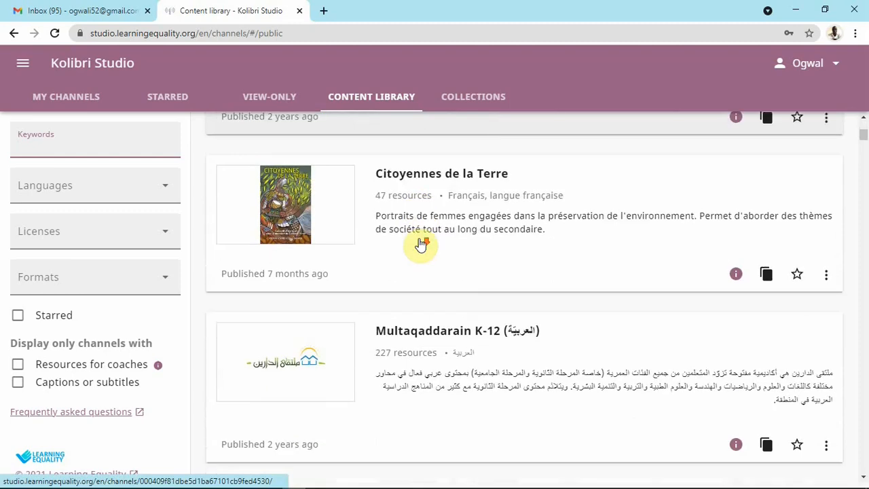
scroll(422, 243, down, 3)
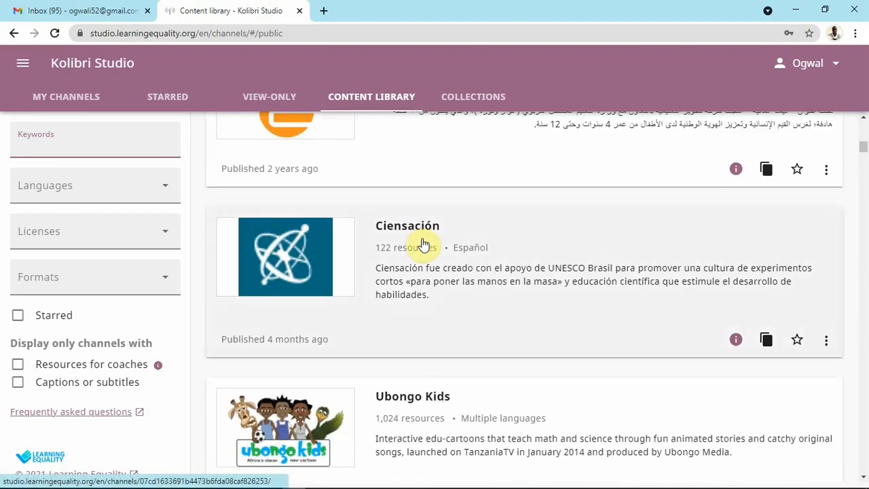
scroll(426, 245, up, 5)
scroll(426, 245, down, 15)
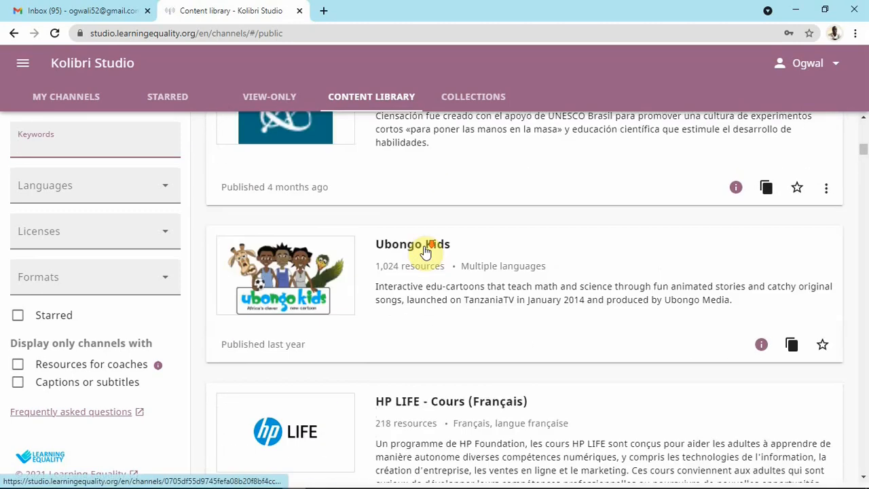
scroll(428, 252, down, 15)
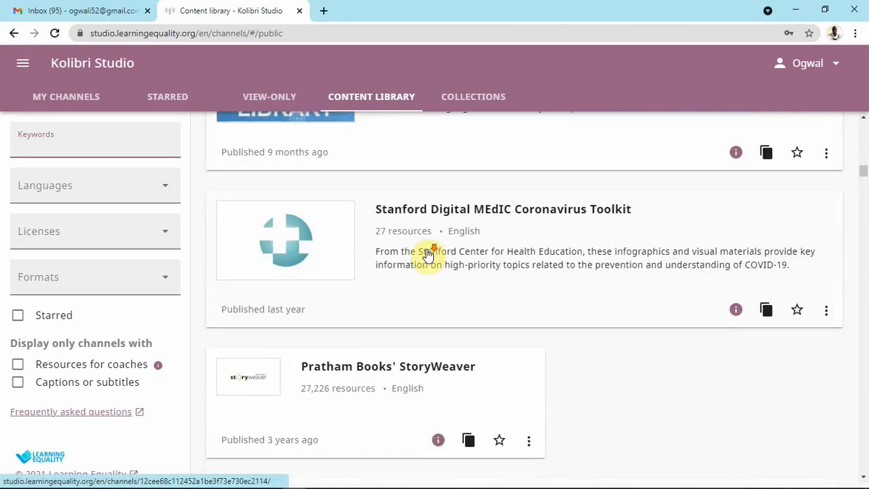
scroll(427, 254, down, 10)
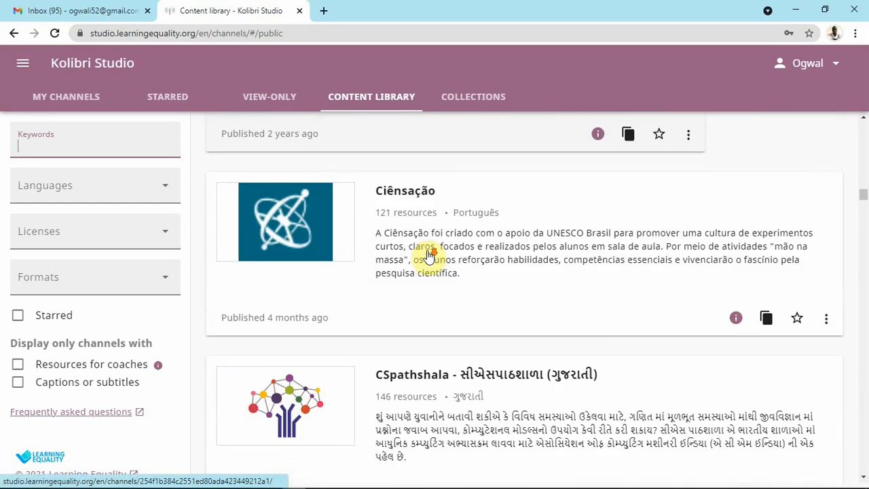
scroll(429, 256, up, 10)
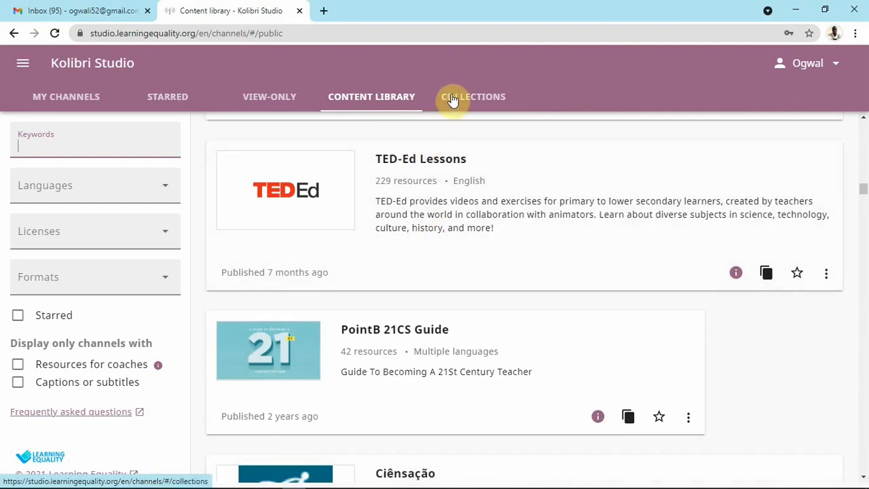
click(453, 99)
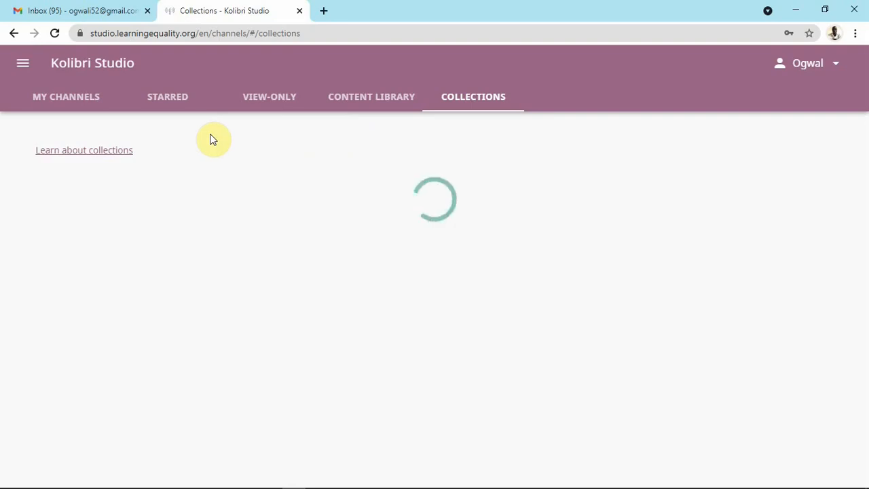
click(23, 69)
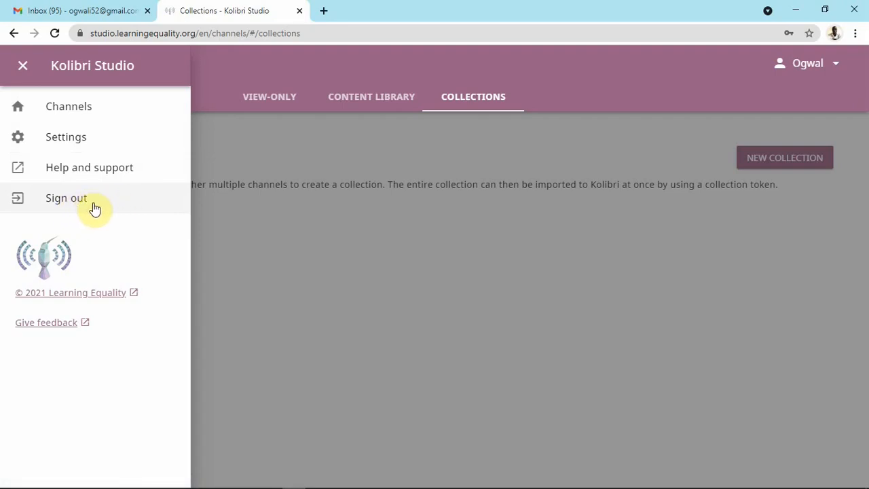
click(268, 215)
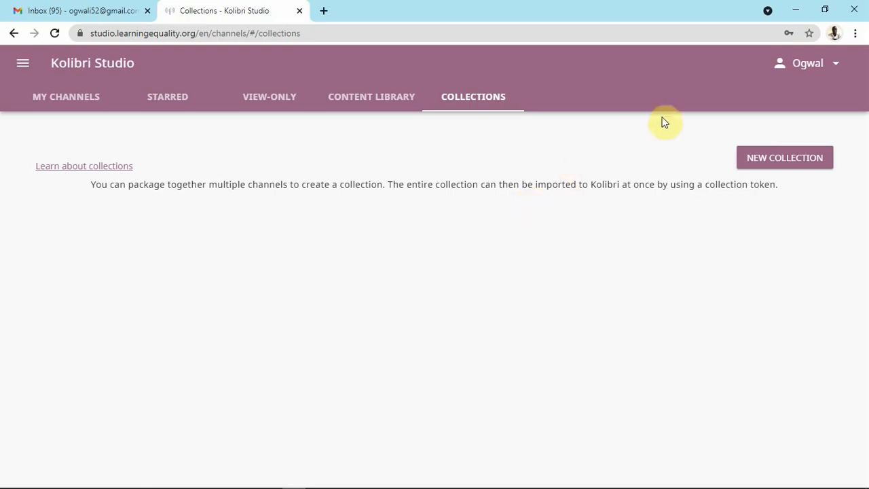
Glance at the account menu, dismiss it, and return to the empty My Channels list.
click(834, 66)
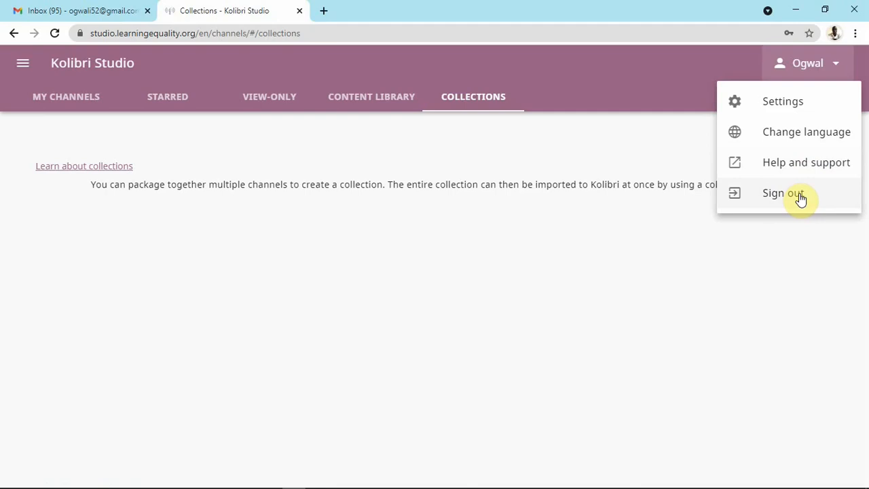
click(684, 232)
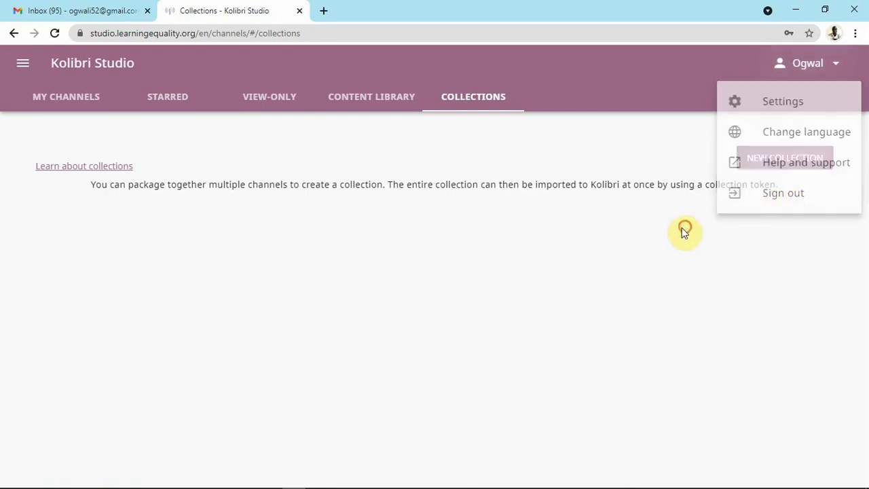
click(85, 104)
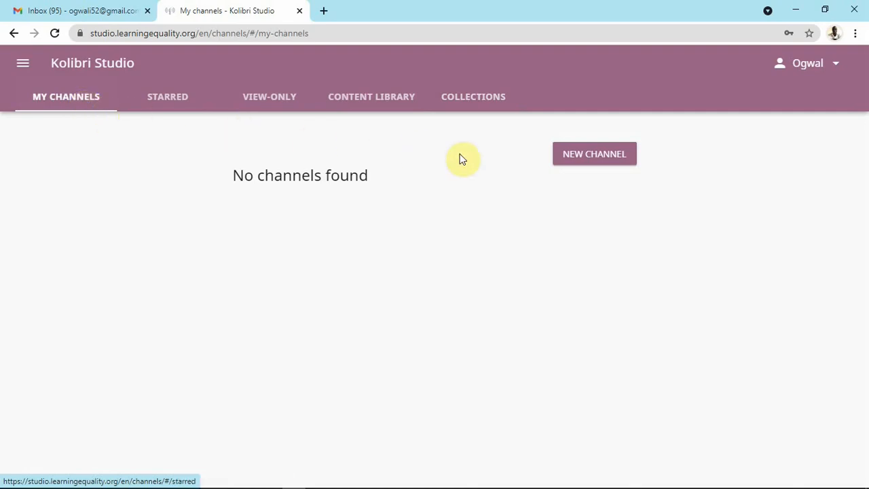
Start a new channel and place the cursor in its Channel name field.
click(596, 162)
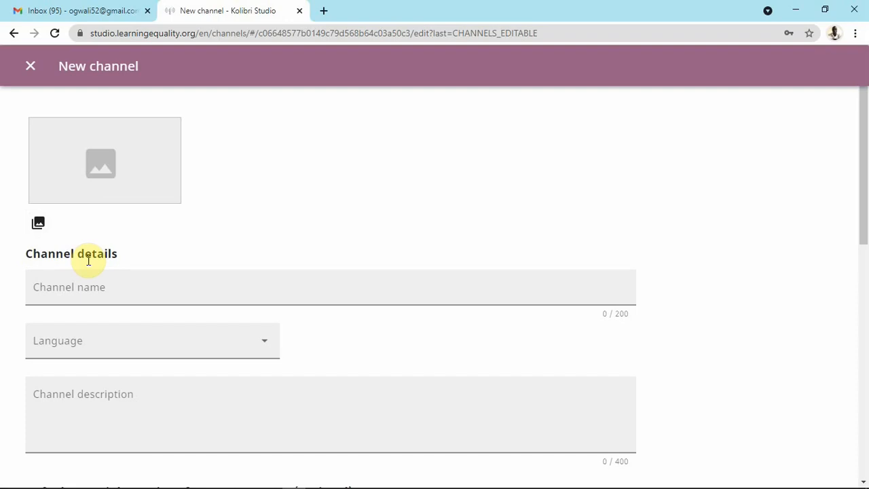
click(51, 289)
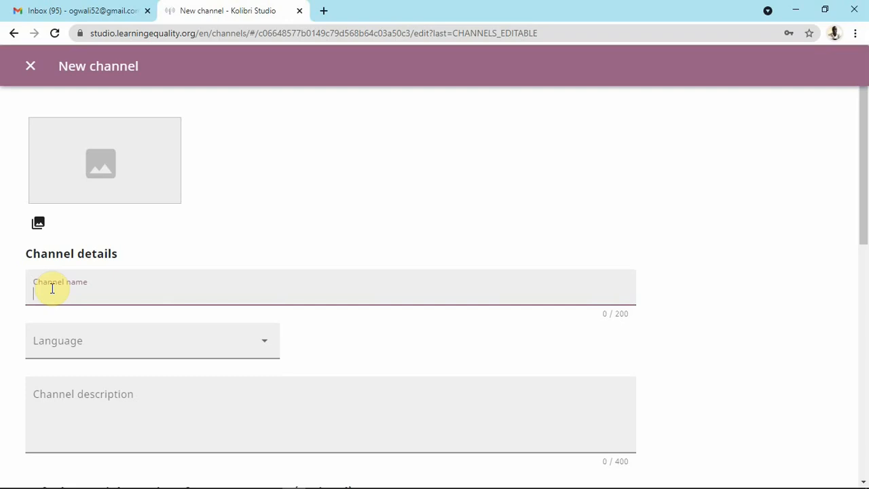
Name the channel 'ICT video lessons' and choose English (en) as its language.
text(ICT video lessons)
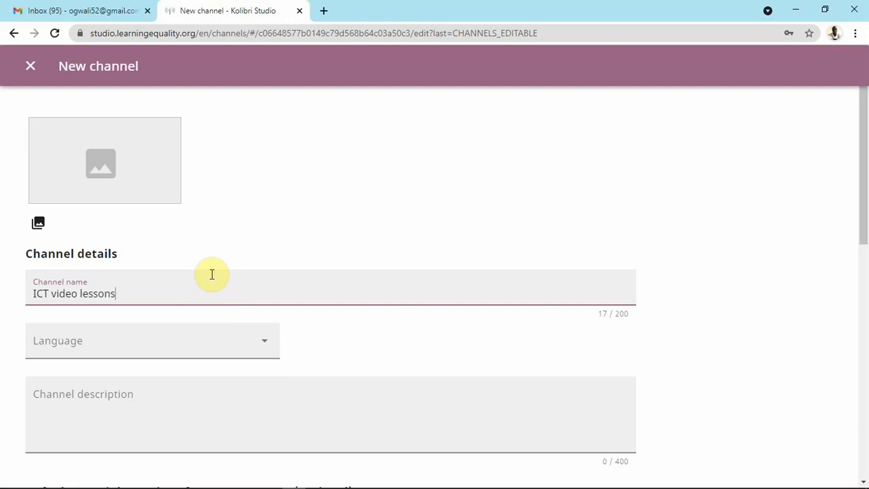
scroll(213, 274, down, 1)
scroll(213, 273, down, 4)
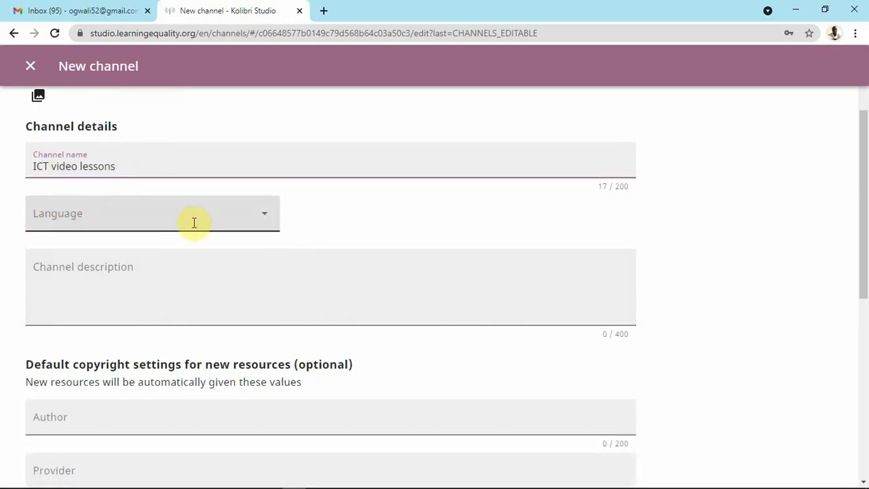
click(261, 214)
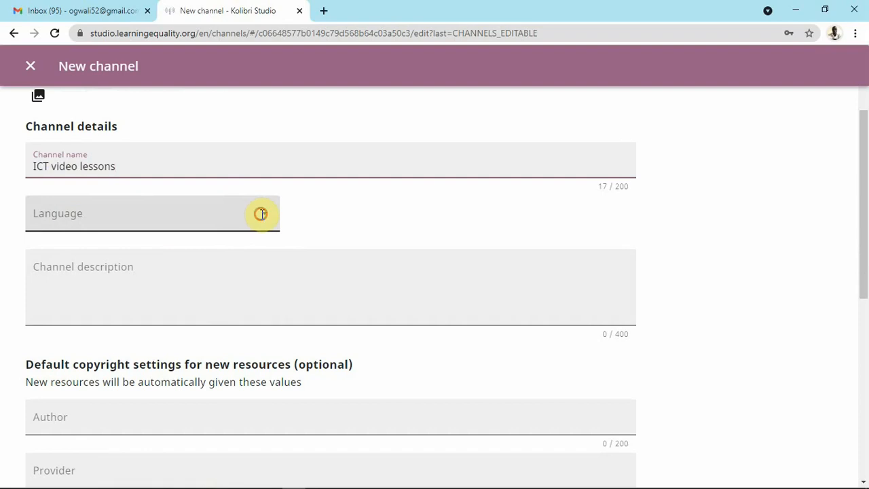
scroll(125, 270, down, 1)
scroll(124, 270, down, 5)
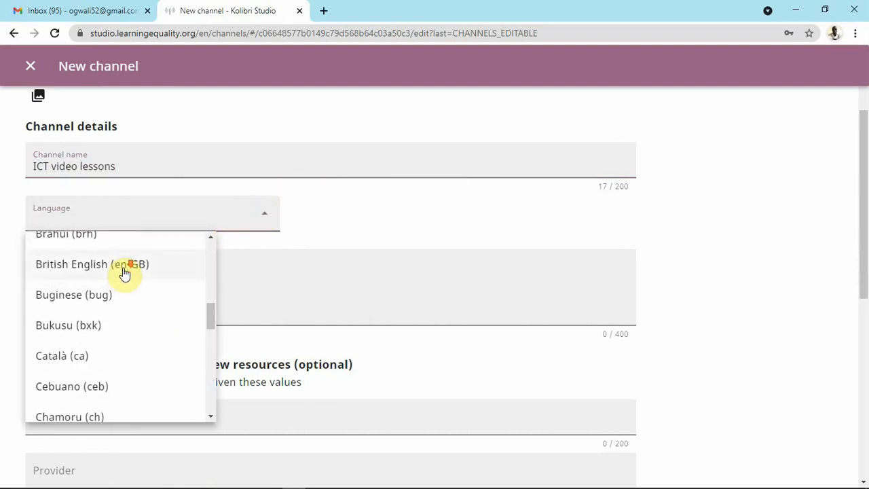
scroll(125, 273, down, 4)
scroll(125, 275, down, 3)
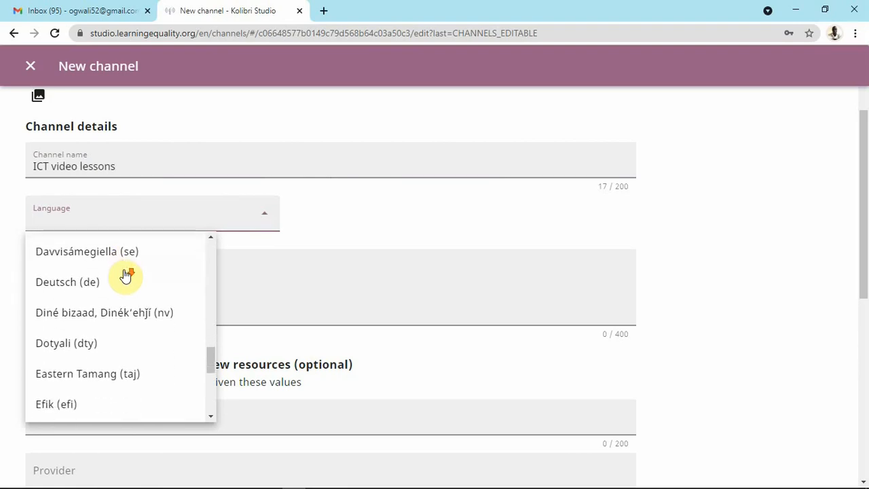
scroll(126, 277, down, 1)
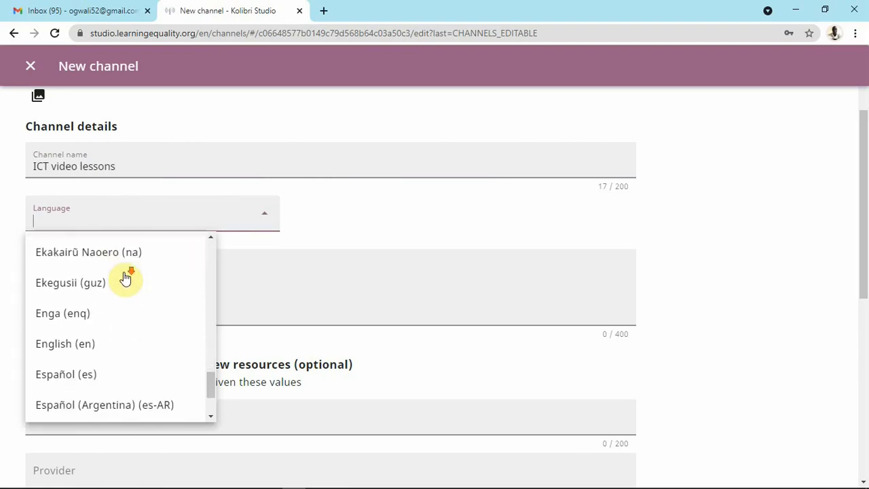
click(65, 334)
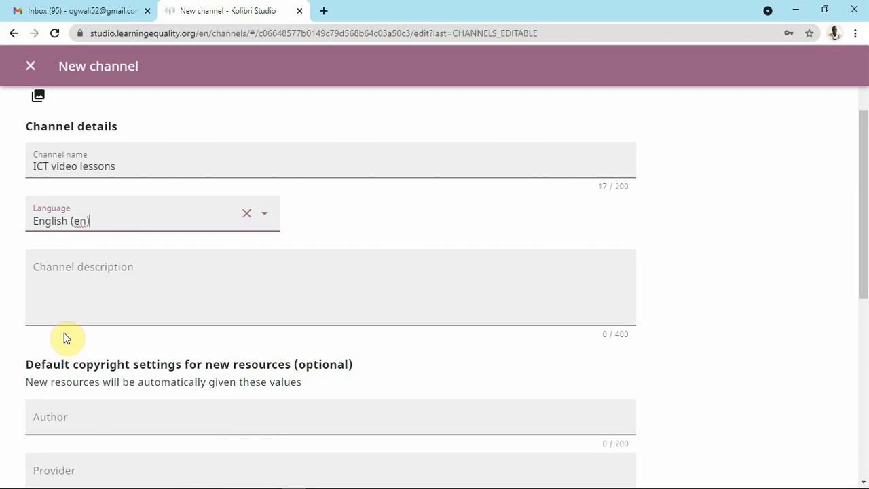
Write the description's first part: 'This channel contains video tutorials about application programs'.
click(58, 270)
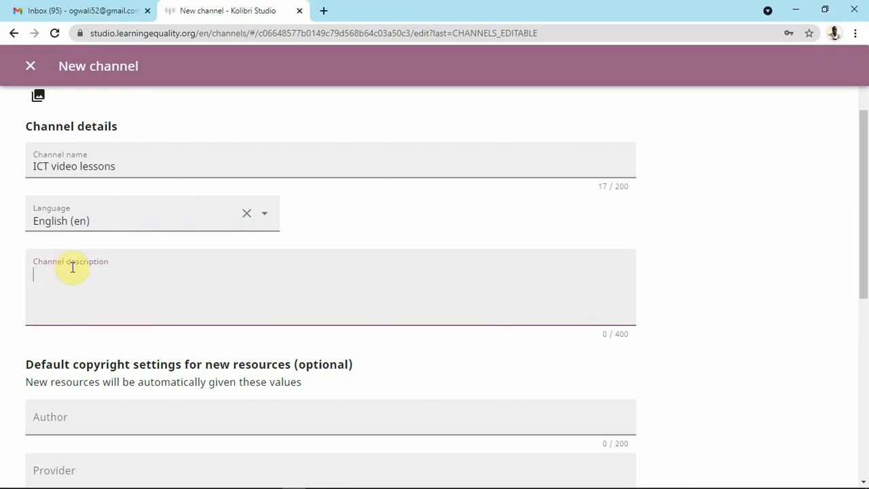
text(This co)
text(ntains)
key(BackSpace)
key(BackSpace)
key(BackSpace)
key(BackSpace)
key(BackSpace)
key(BackSpace)
key(BackSpace)
key(BackSpace)
key(BackSpace)
text(channel contains )
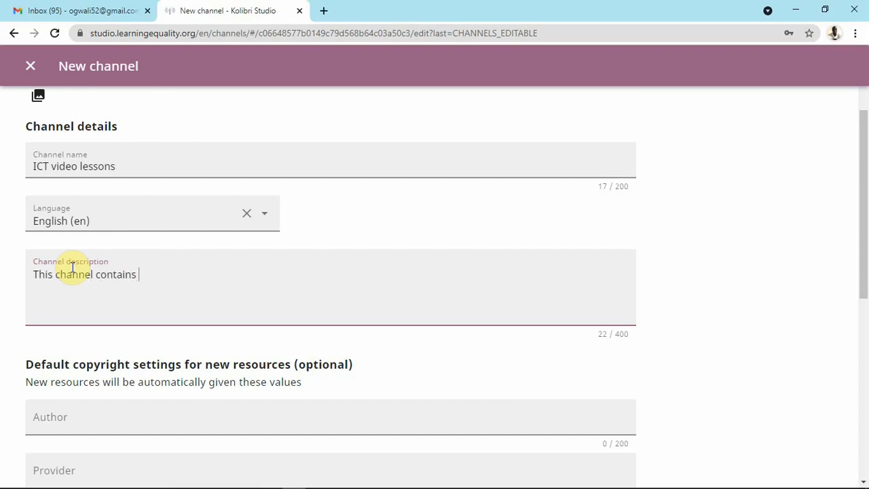
text(video tuti)
key(BackSpace)
text(orials about )
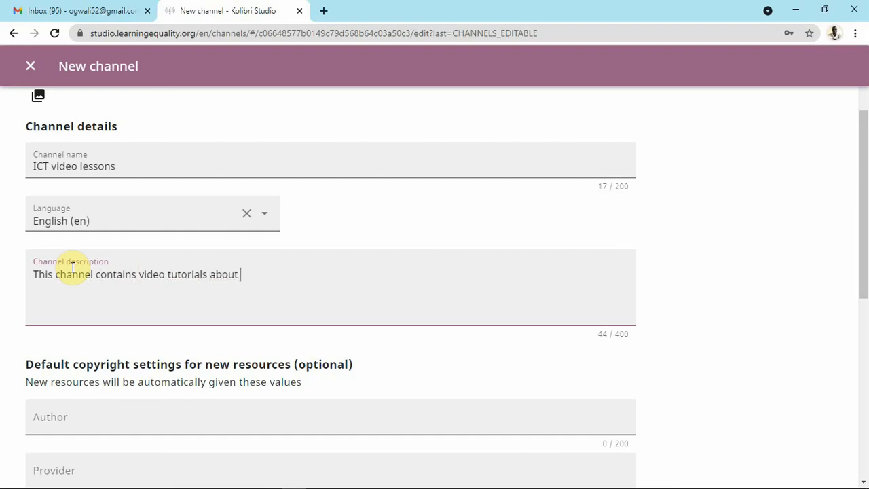
text(application p)
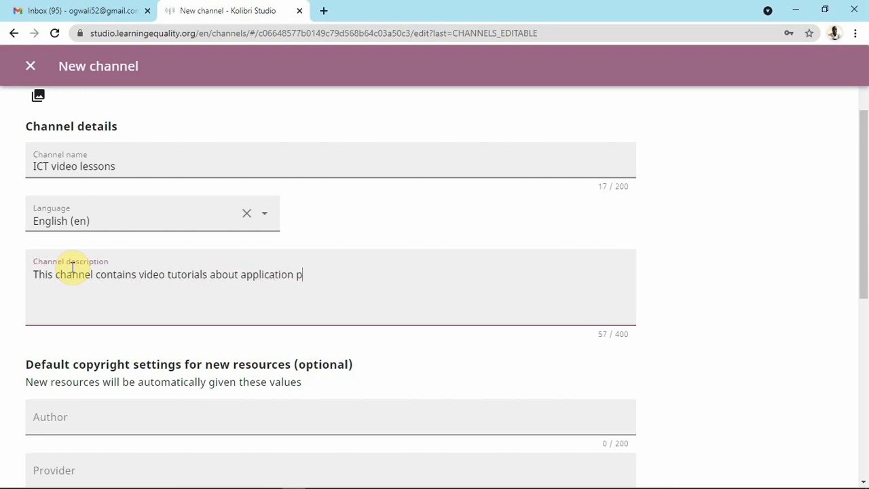
text(rograms)
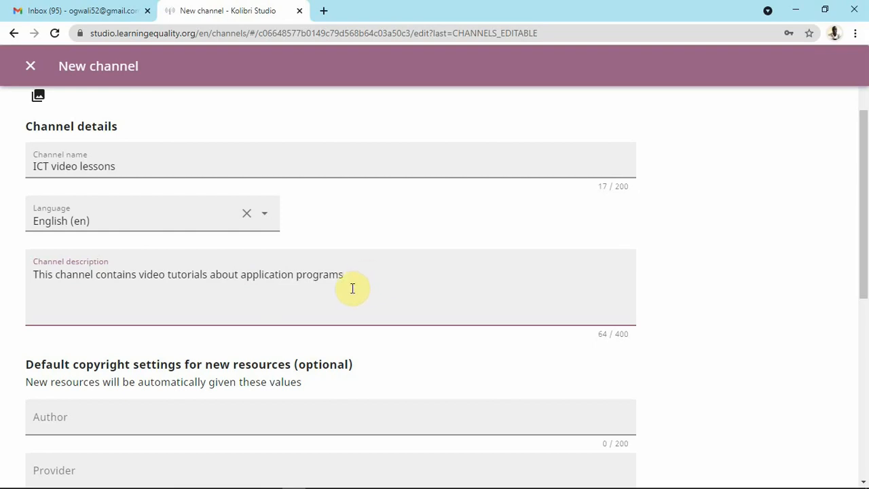
Append '. Such as MS Excel, MS PowerPoint', correcting the PowerPoint spelling and MS capitalisation.
text(. Such as Ms Excel)
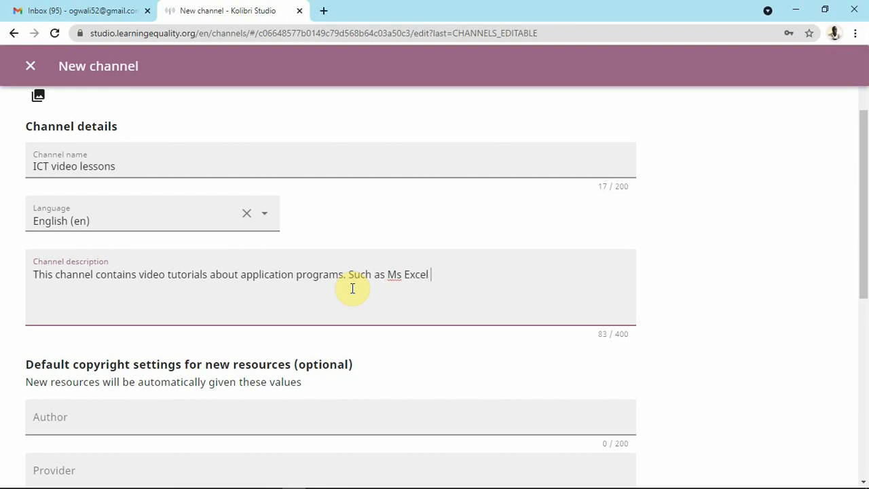
text(, MS Powerpoint)
right_click(467, 274)
click(479, 284)
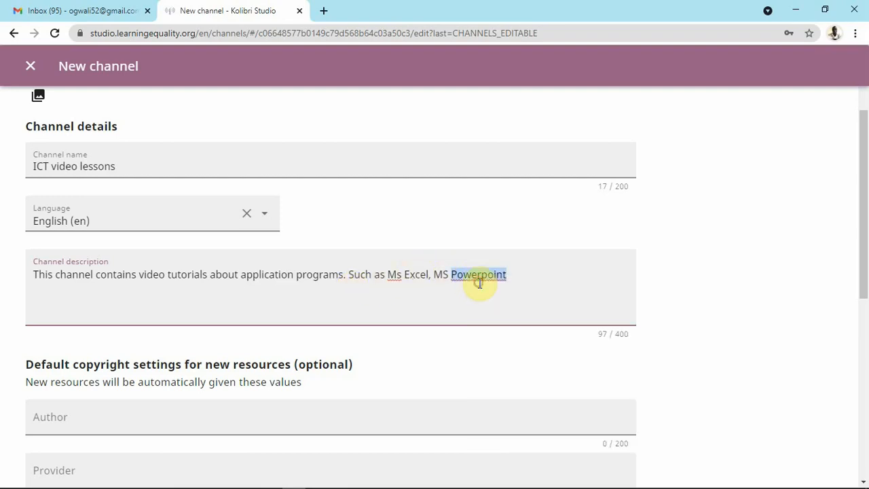
click(401, 281)
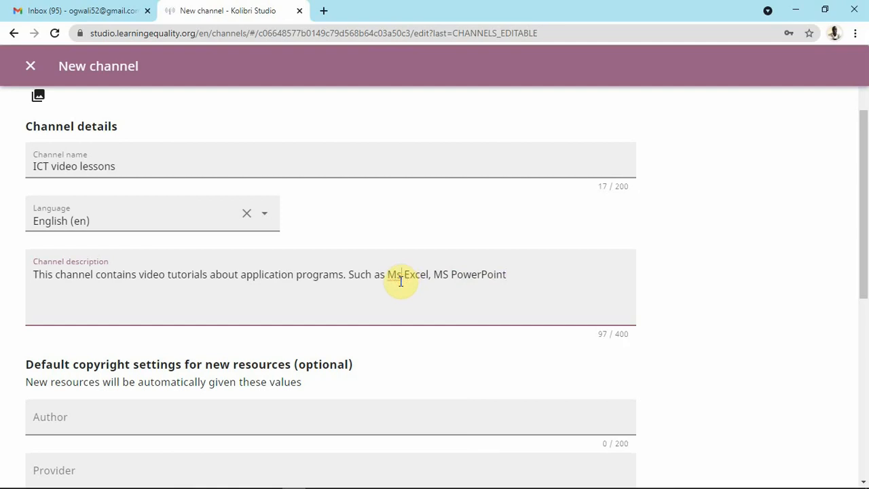
key(BackSpace)
text(S)
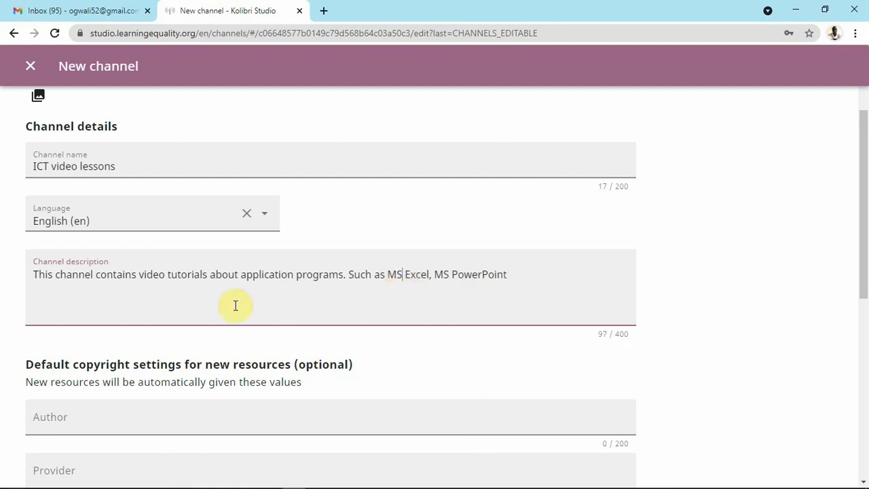
scroll(190, 283, down, 1)
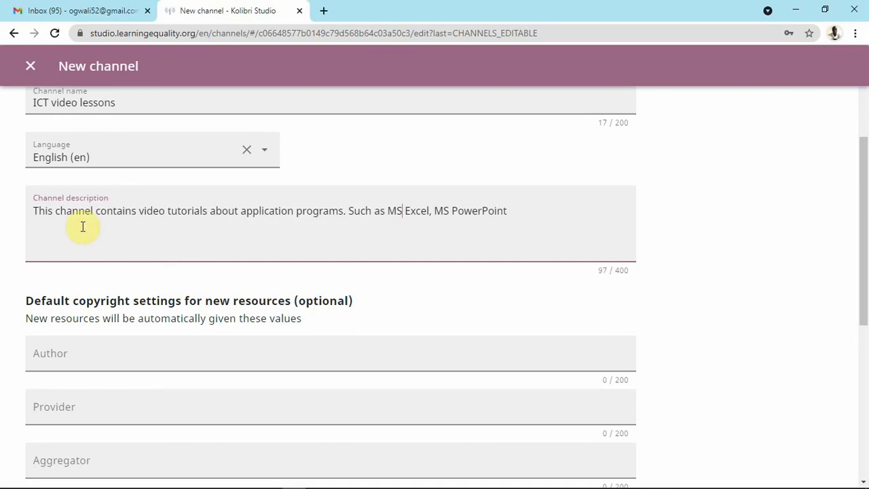
scroll(120, 211, down, 1)
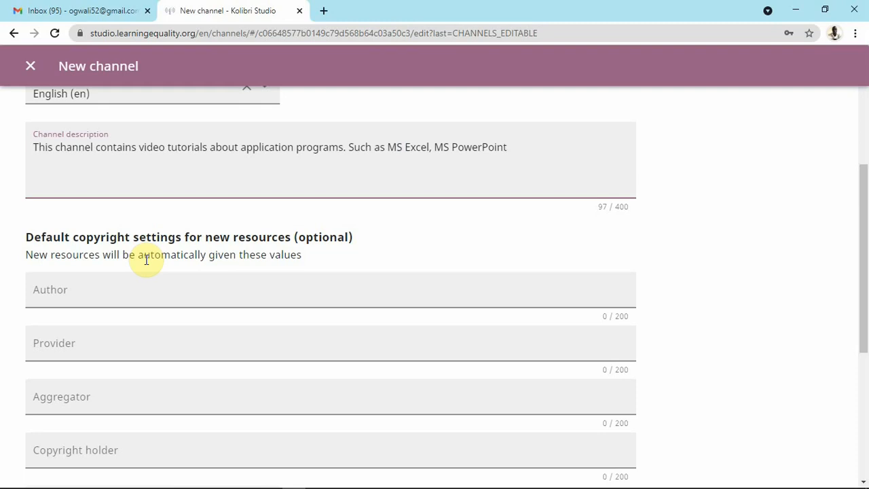
Enter the channel owner's full name as both the default Author and Copyright holder.
click(105, 290)
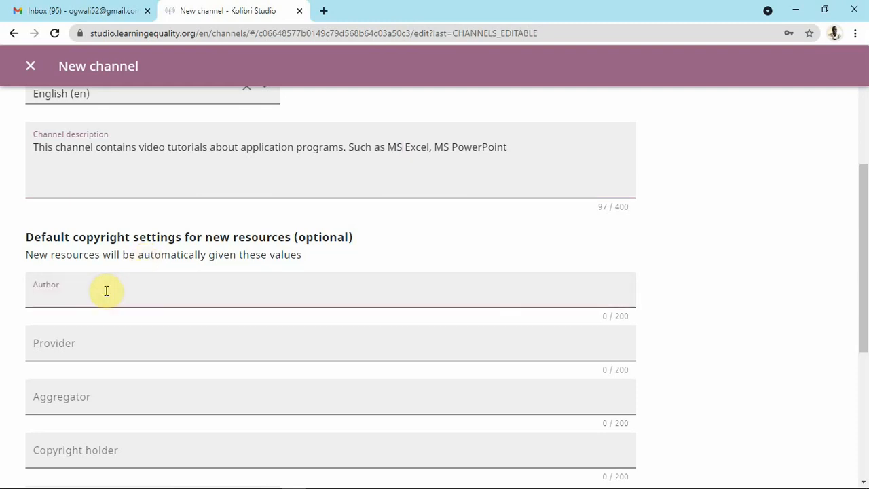
text(Ogwal Isaac)
scroll(190, 266, down, 1)
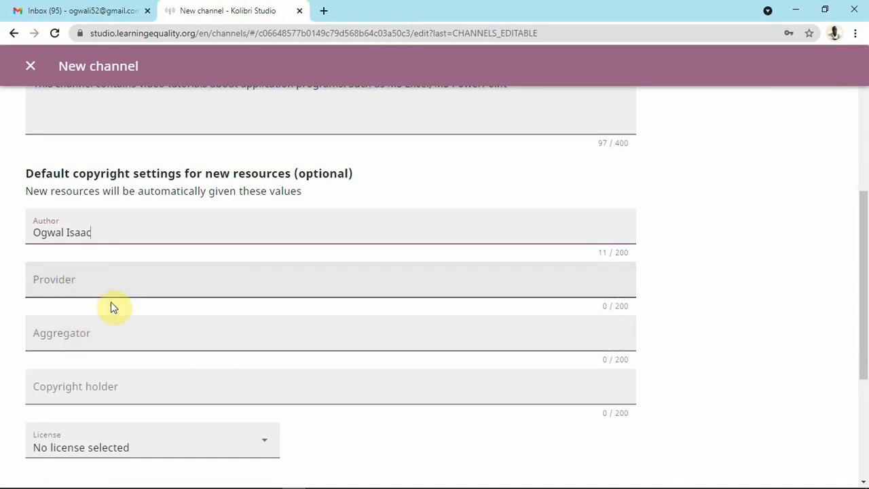
scroll(78, 316, down, 1)
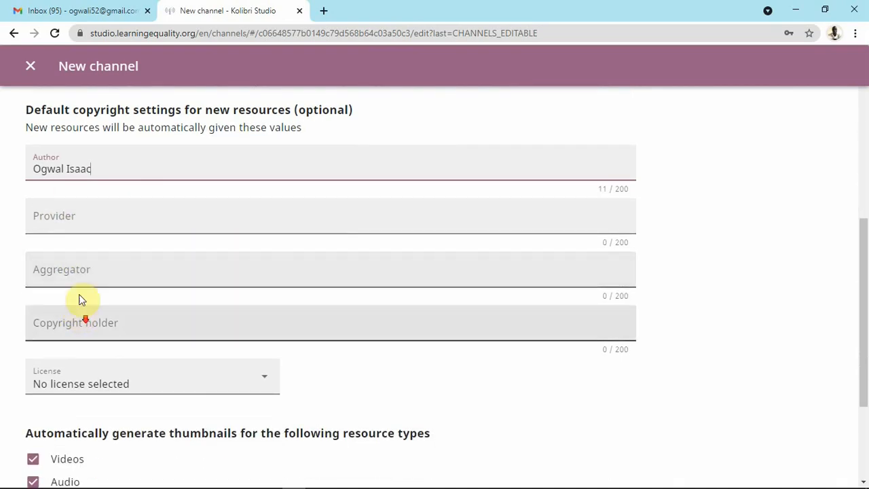
click(60, 326)
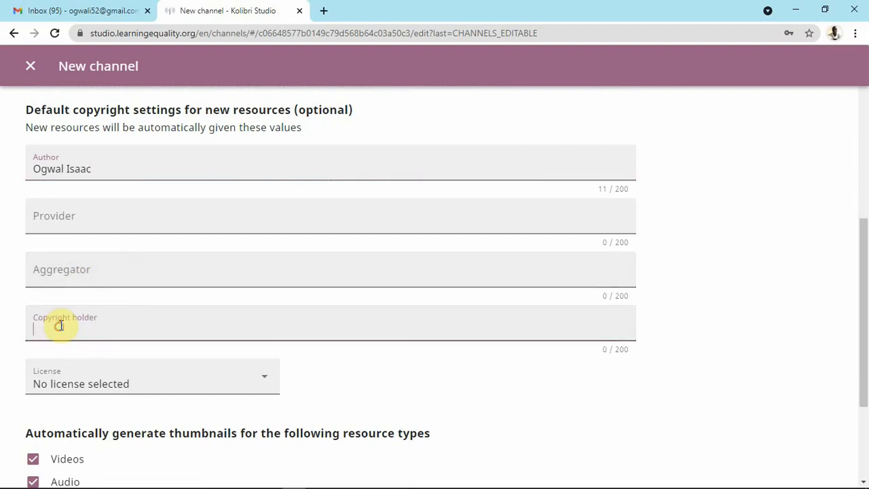
text(Ogwal Isaac)
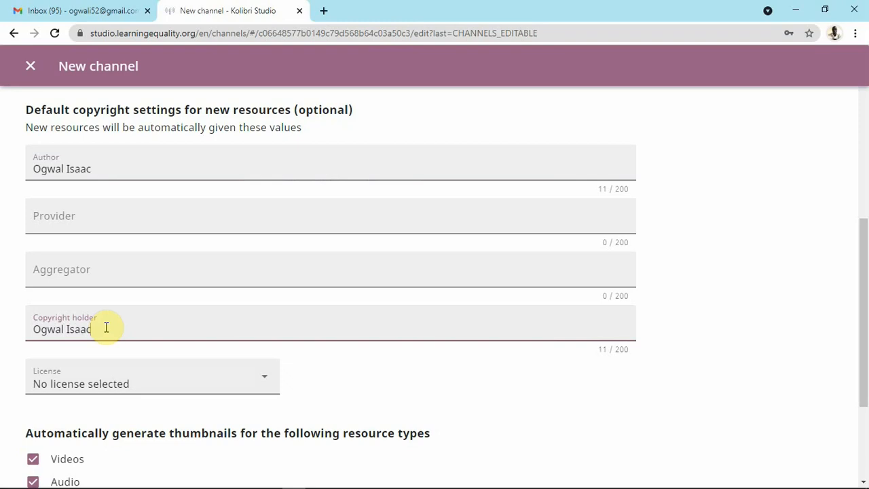
scroll(120, 318, down, 1)
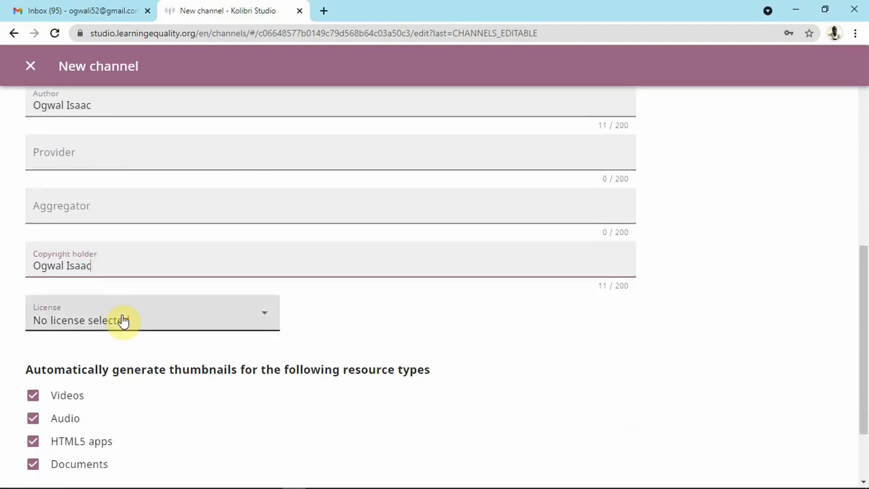
Pick All Rights Reserved from the New channel form's License dropdown.
scroll(123, 318, down, 1)
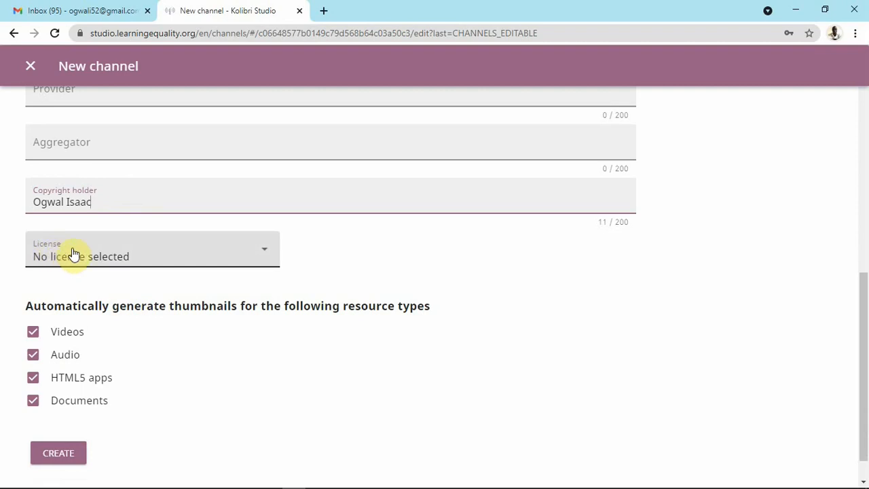
click(224, 252)
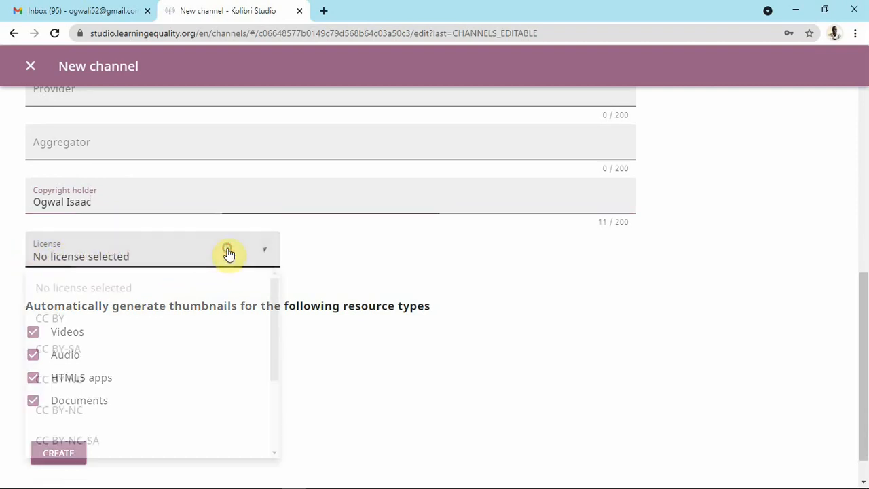
scroll(108, 305, down, 3)
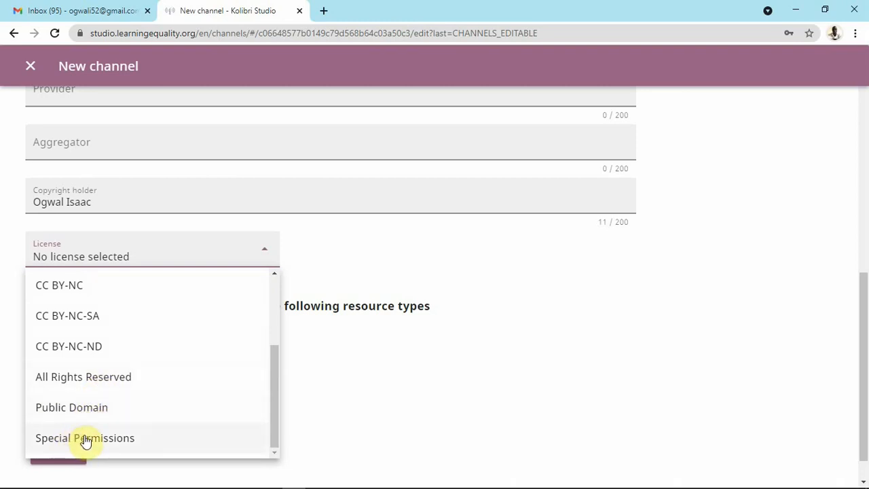
click(99, 384)
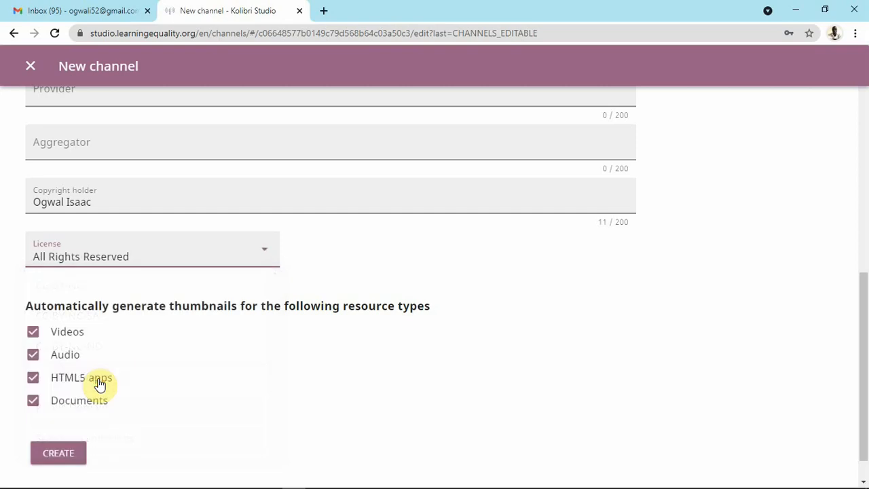
scroll(153, 273, down, 1)
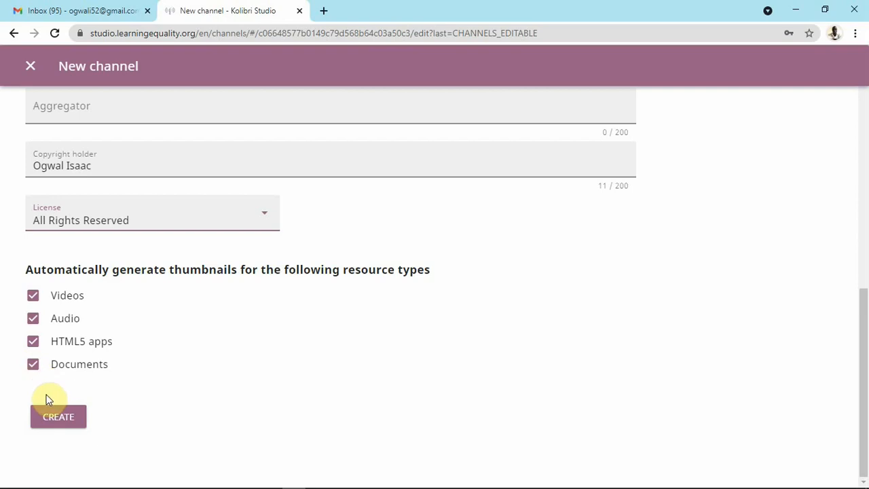
scroll(133, 334, up, 10)
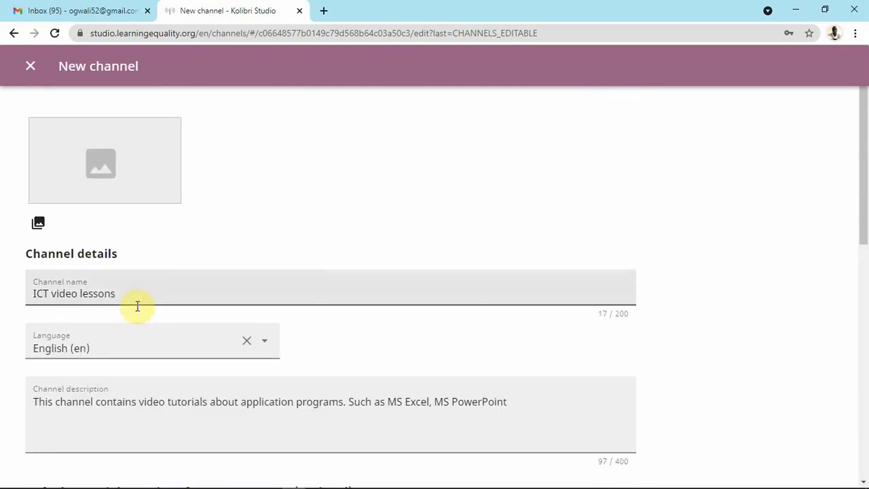
scroll(139, 306, down, 5)
scroll(139, 307, down, 3)
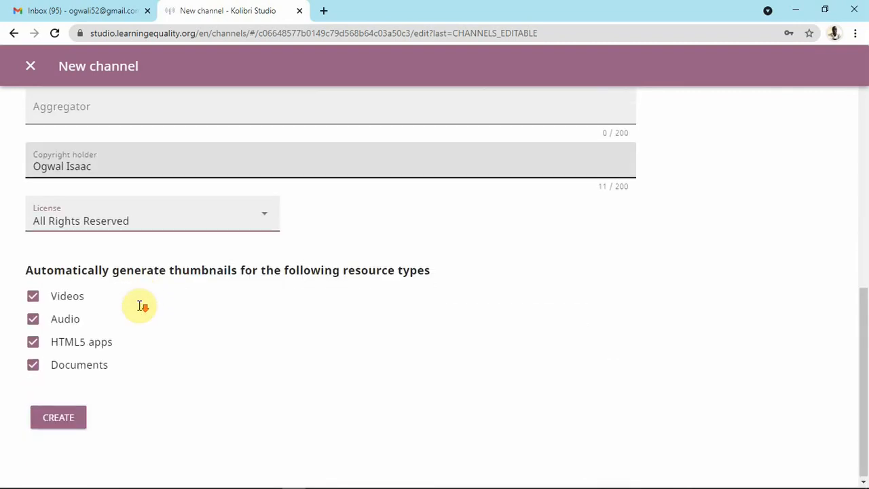
Create the ICT video lessons channel with the entered settings.
click(71, 419)
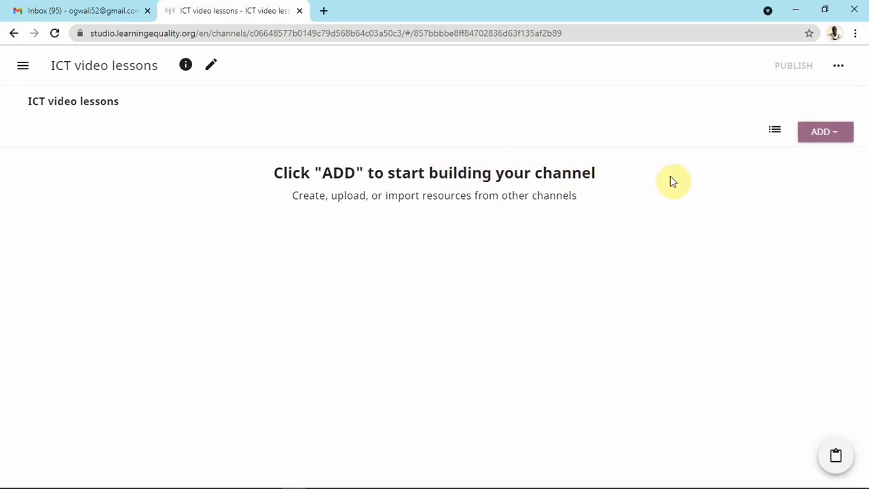
Show the ADD menu on the empty ICT video lessons channel page.
click(837, 135)
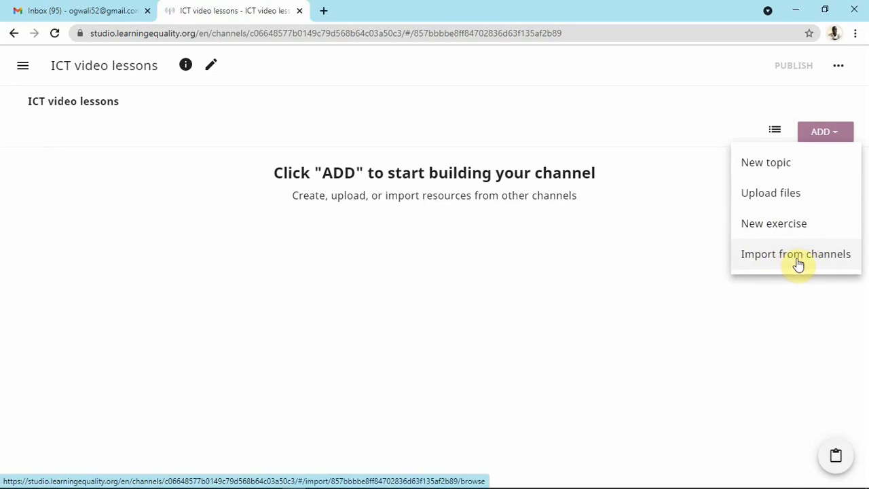
Create a topic titled 'MS PowerPoint' described as 'This contains all PowerPoint resources'.
click(794, 169)
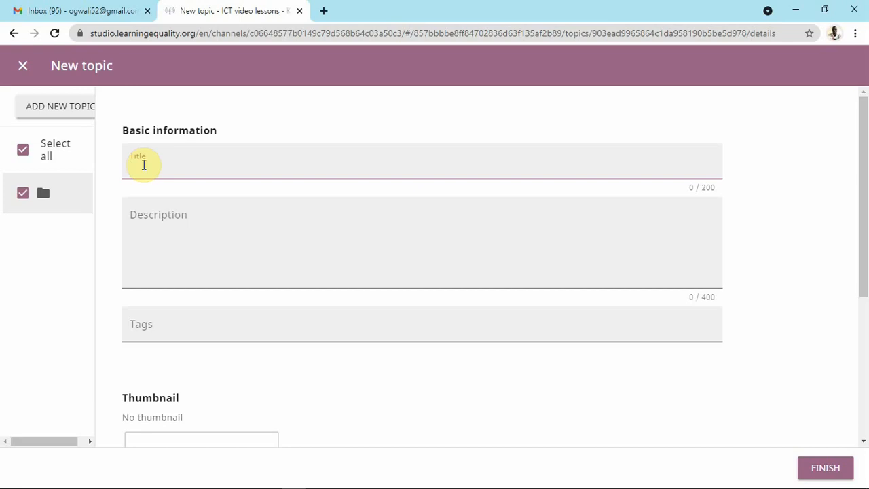
text(MS Po)
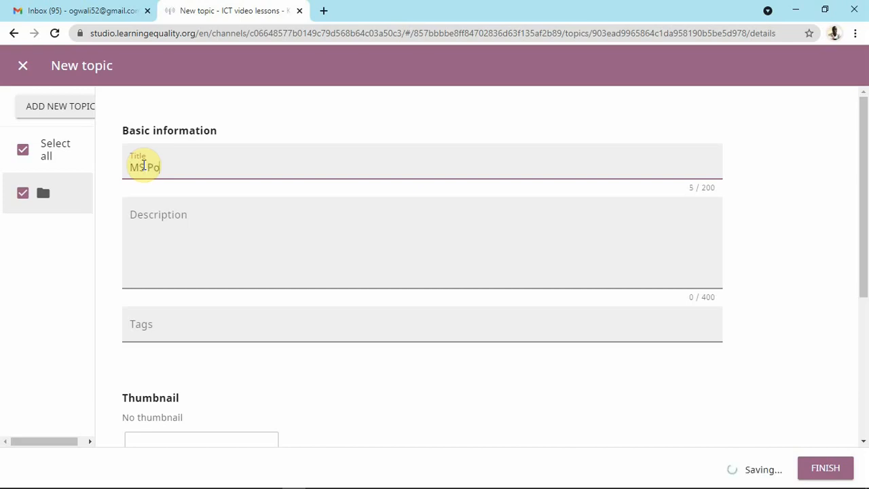
text(werPoint)
click(160, 229)
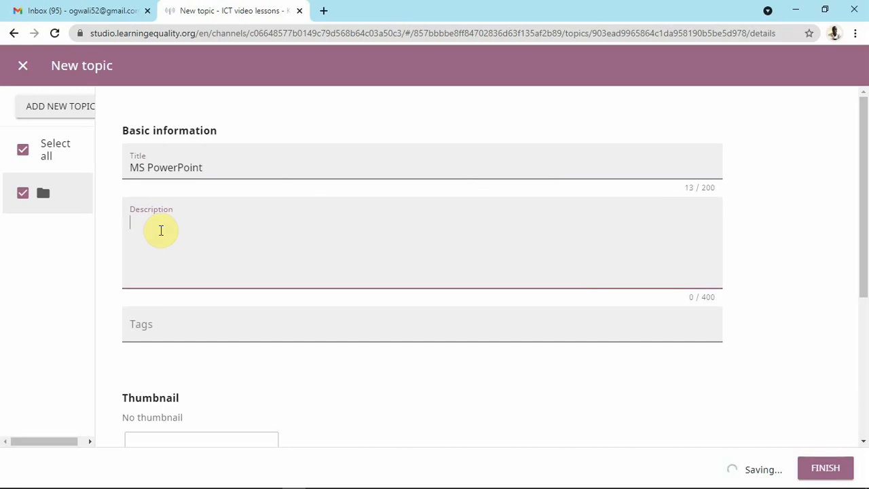
text(This co)
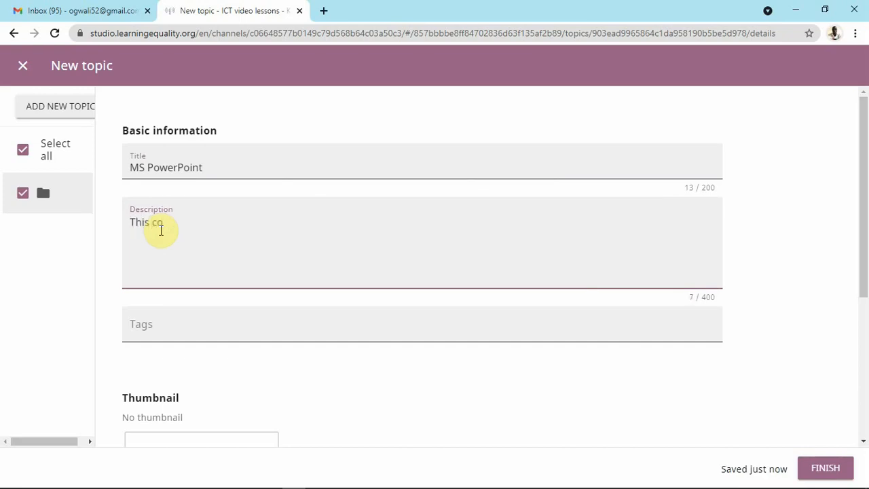
text(ntains all Power)
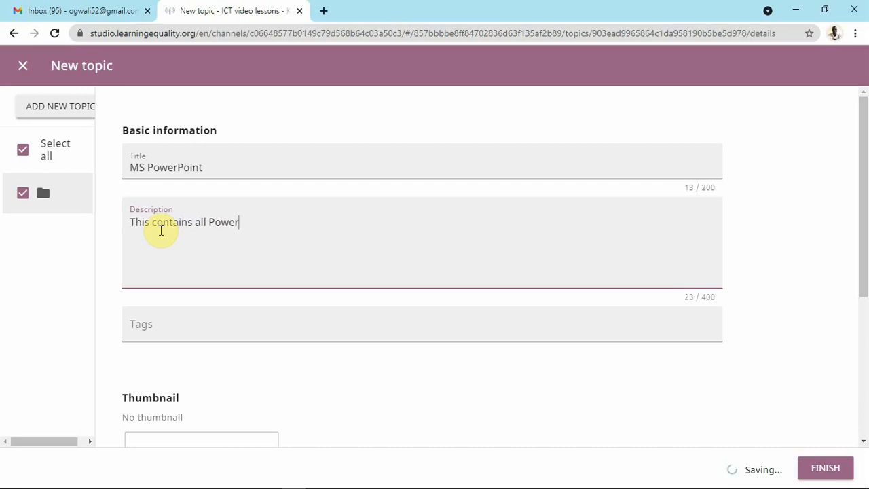
text(Point resources)
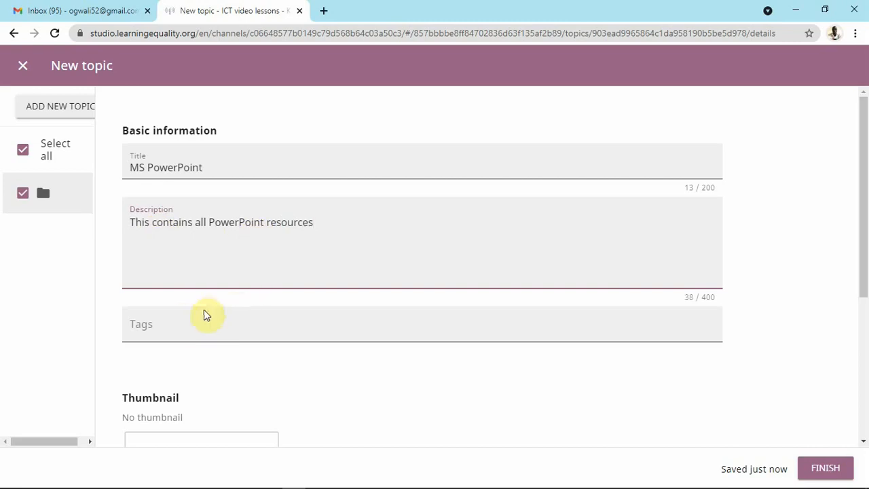
click(177, 324)
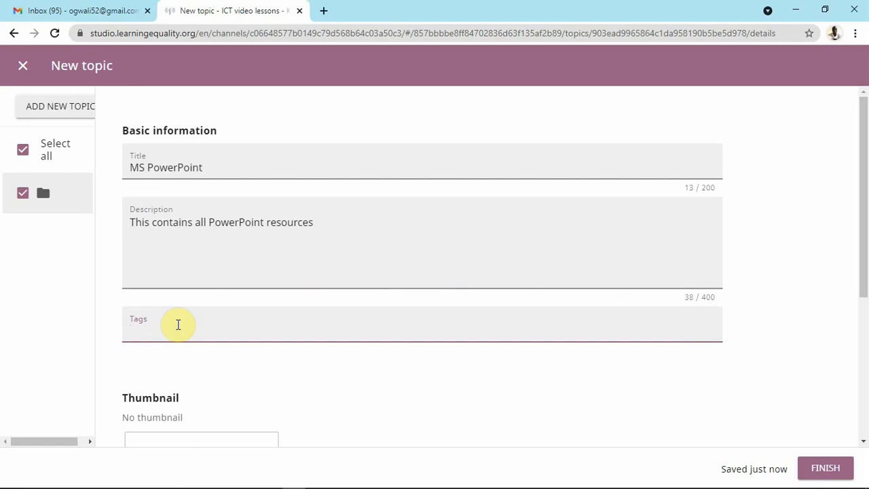
Tag the MS PowerPoint topic with 'PowerPoint' and 'PowerPoint videos'.
text(Powe)
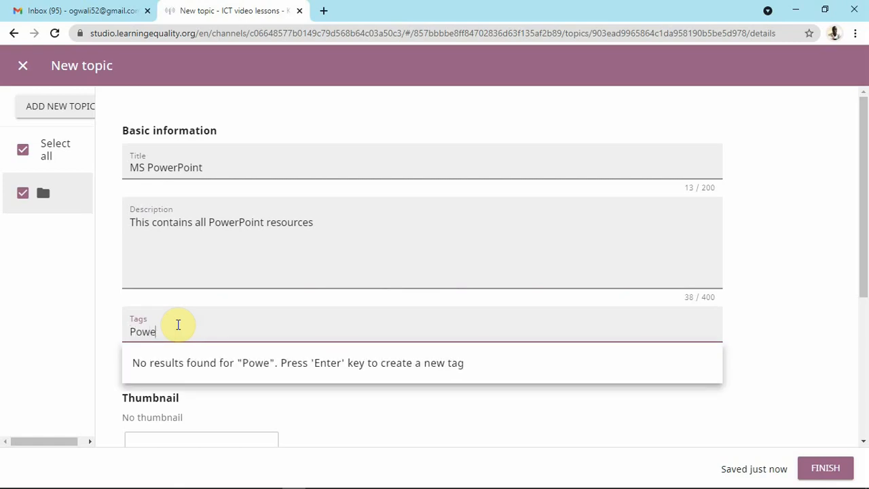
text(rPoint)
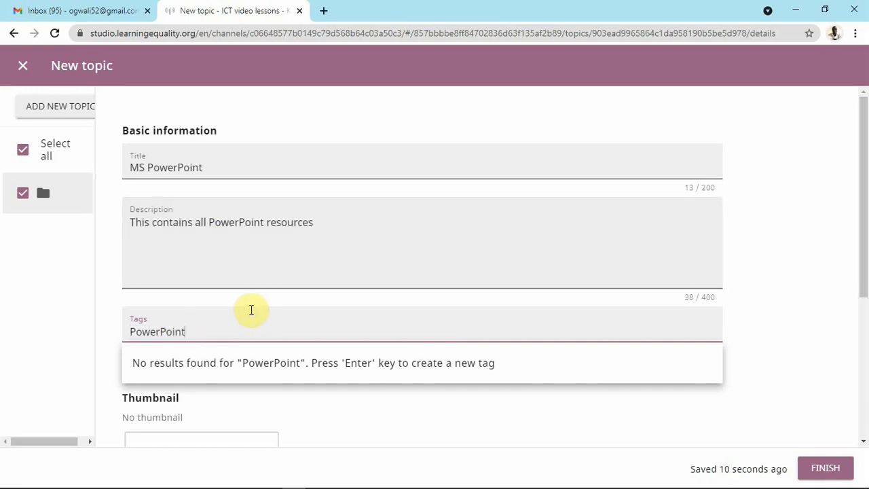
key(Return)
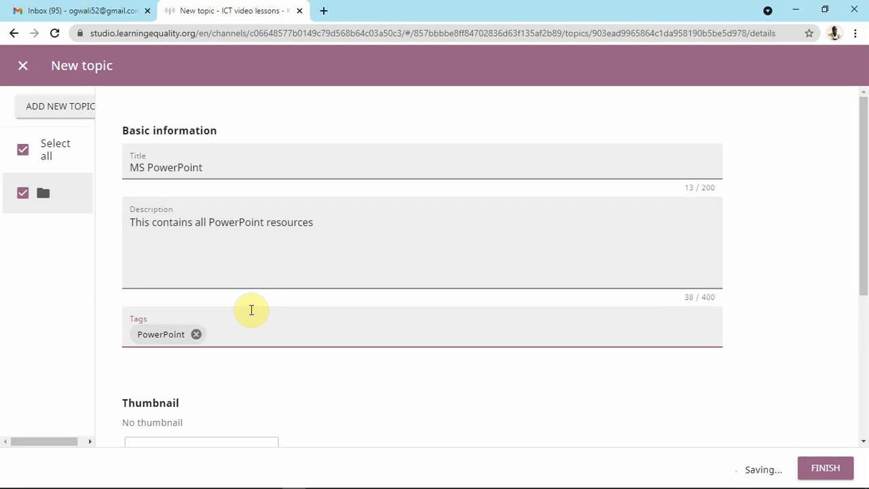
text(Pow)
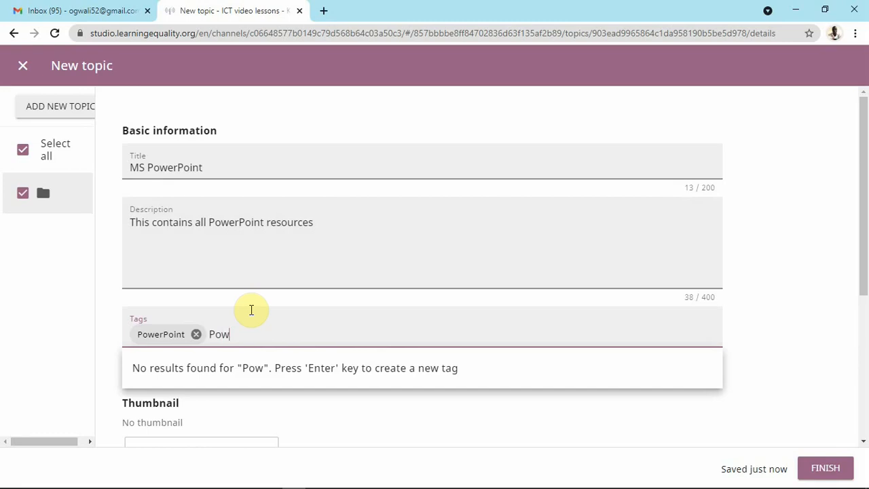
text(erPoint)
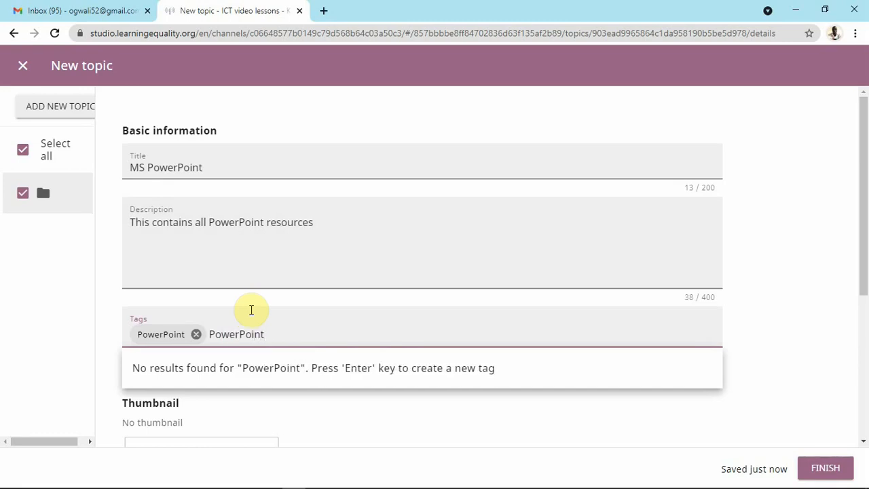
text( videos)
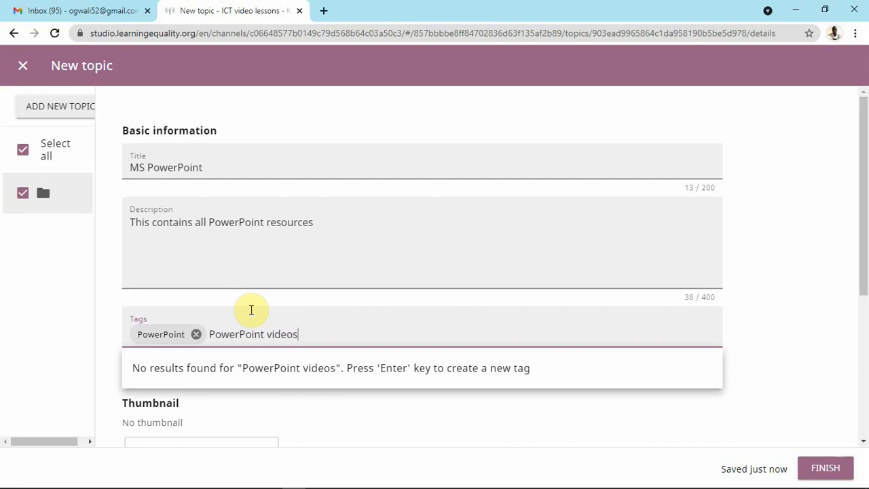
key(Return)
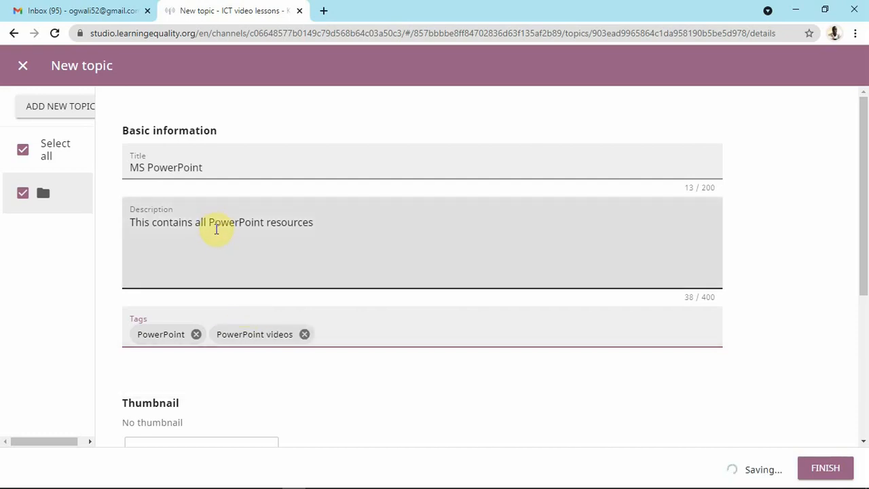
scroll(229, 258, down, 3)
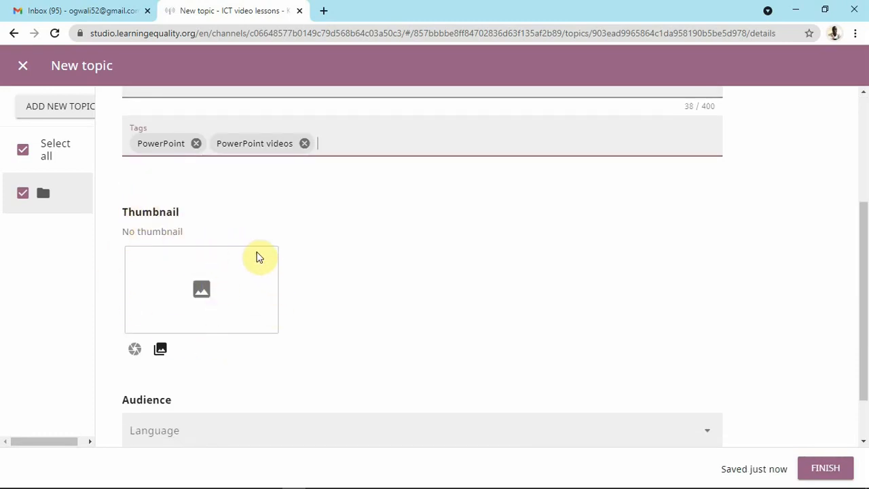
scroll(256, 257, up, 3)
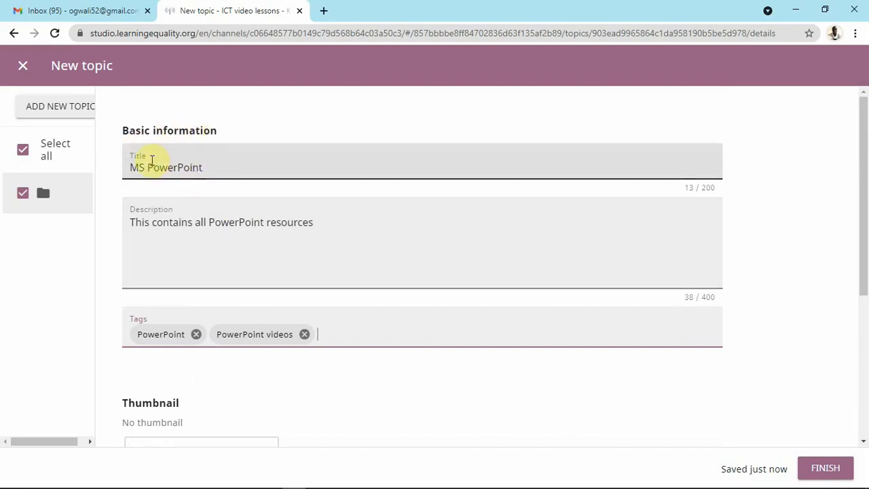
Choose English (en) in the MS PowerPoint topic's Audience Language dropdown.
scroll(195, 197, down, 4)
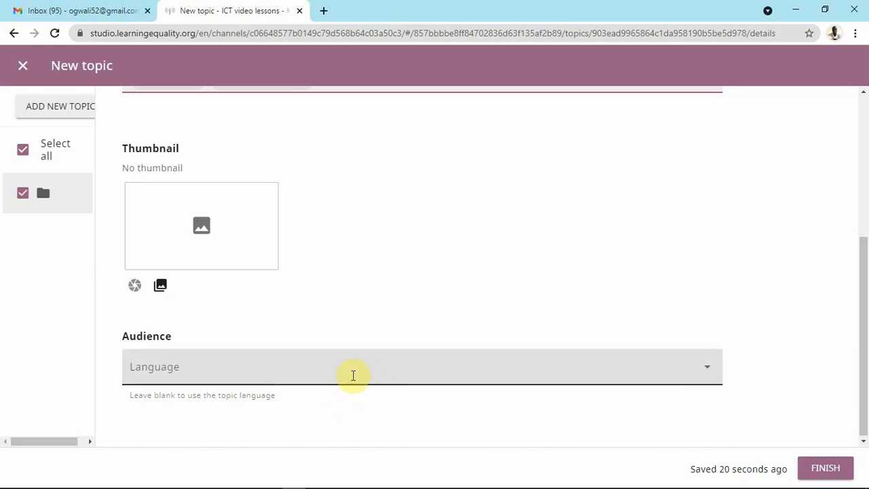
click(642, 375)
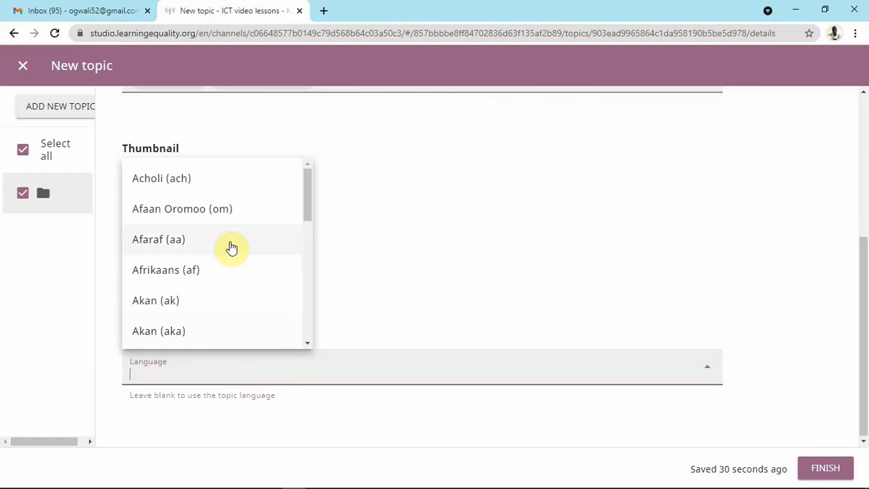
scroll(232, 247, down, 1)
scroll(232, 248, down, 6)
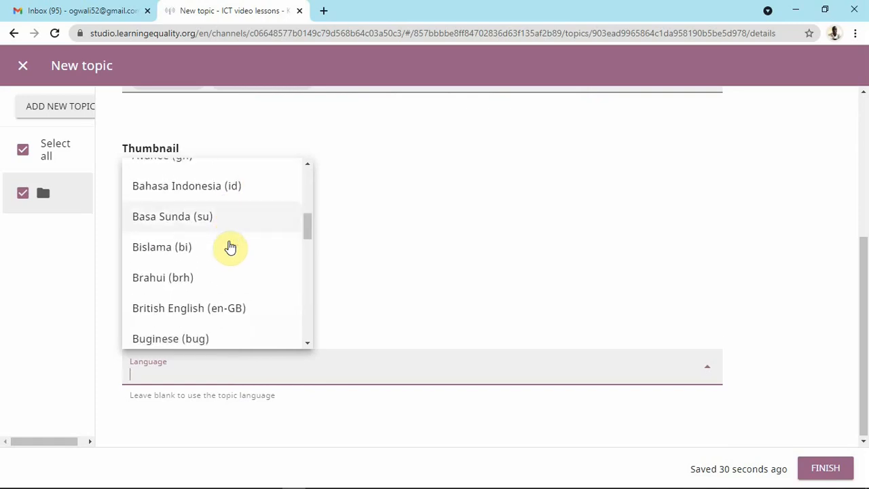
scroll(231, 248, down, 6)
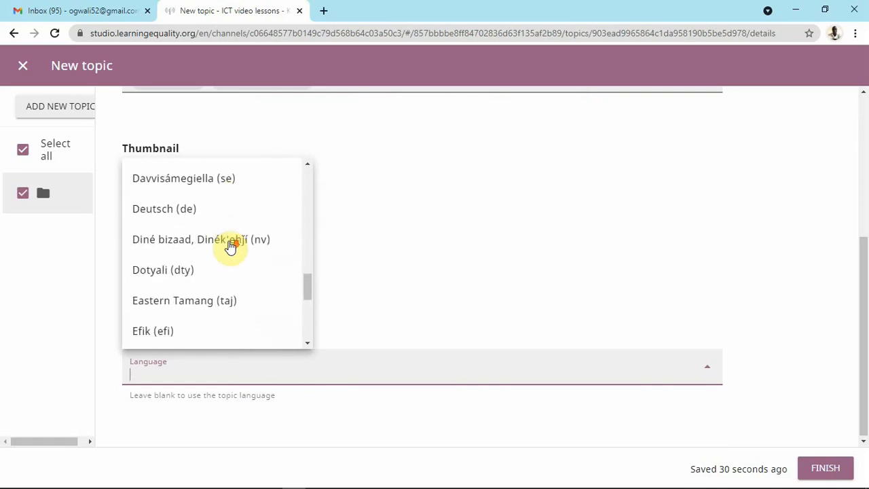
scroll(229, 250, down, 2)
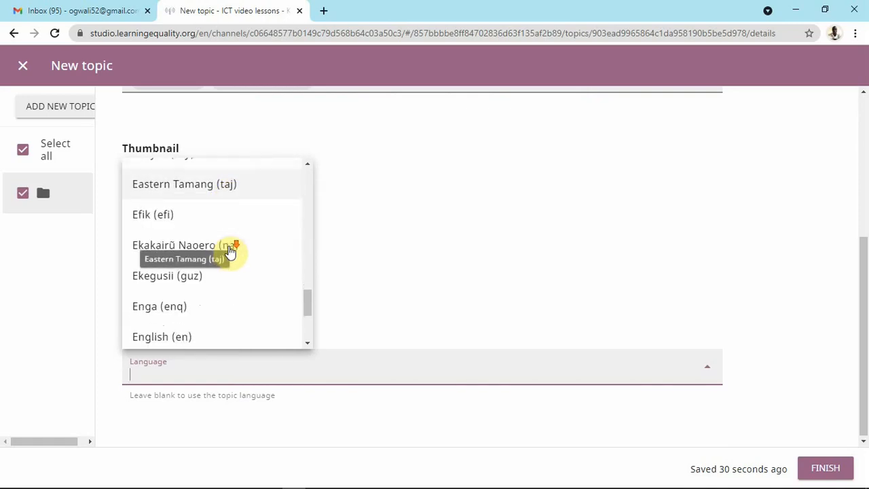
scroll(201, 273, down, 2)
click(198, 266)
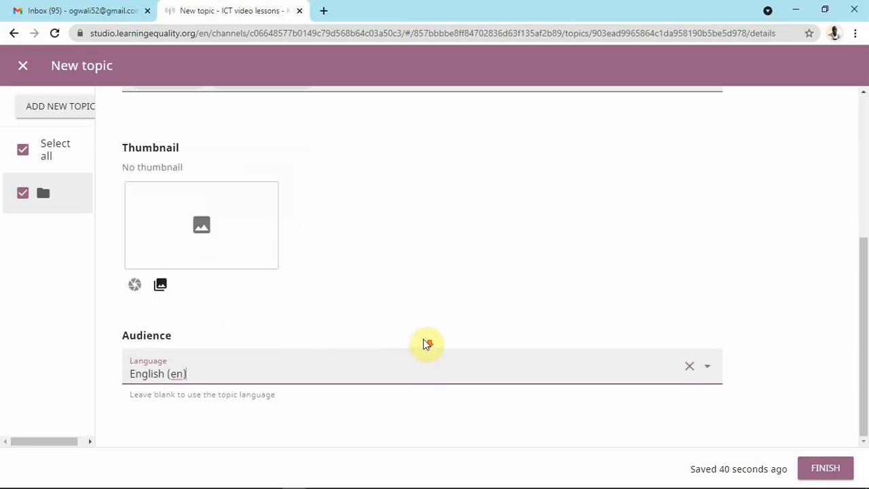
scroll(459, 288, up, 4)
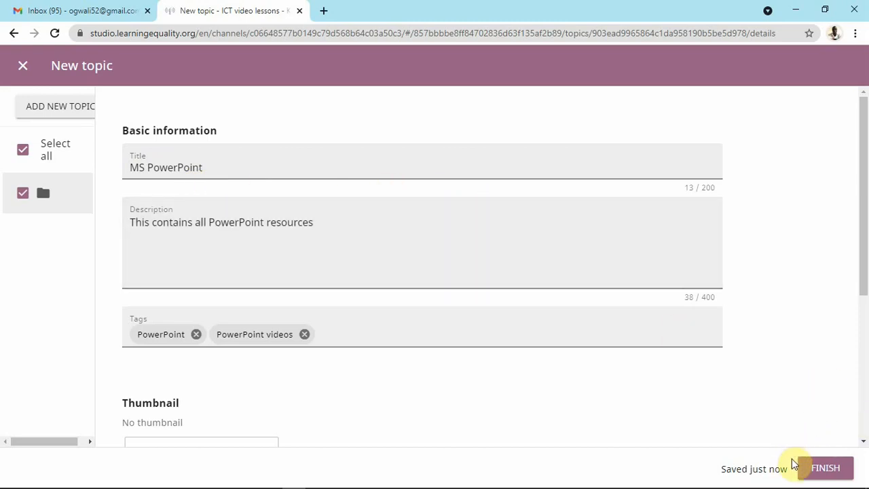
Finish the New topic editor so MS PowerPoint is listed in the channel.
click(825, 470)
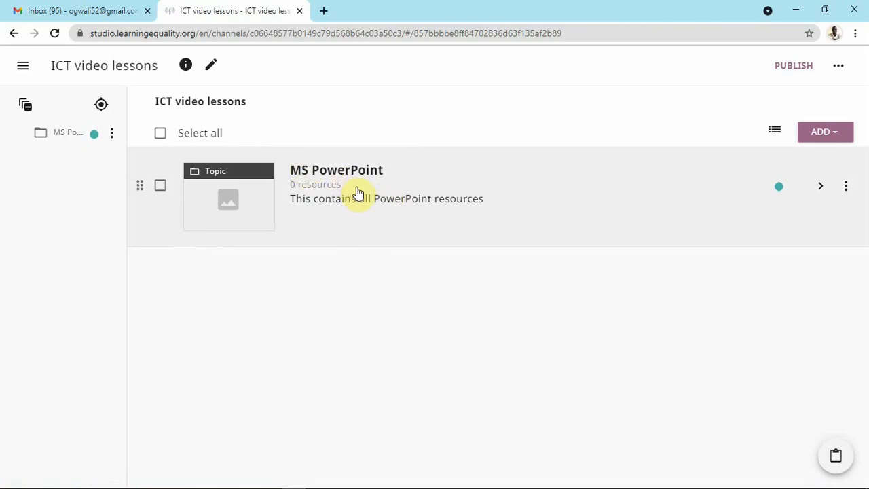
Enter the MS PowerPoint topic and bring up its ADD menu.
click(421, 192)
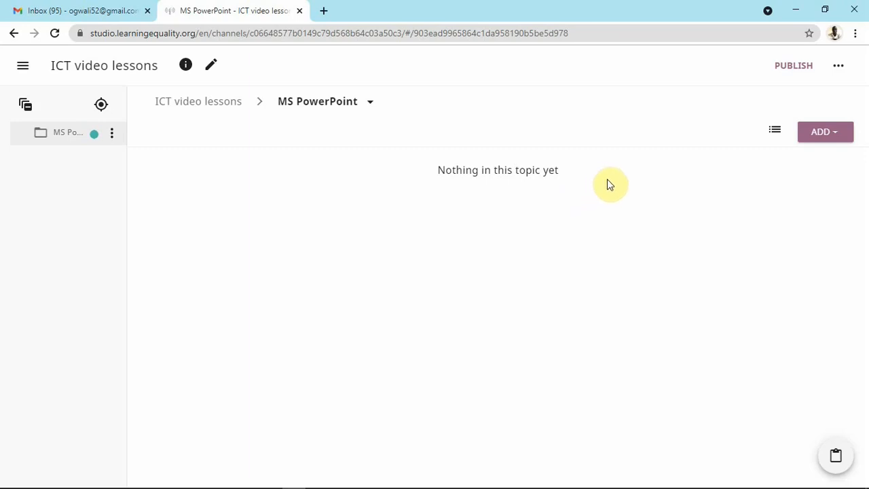
click(839, 134)
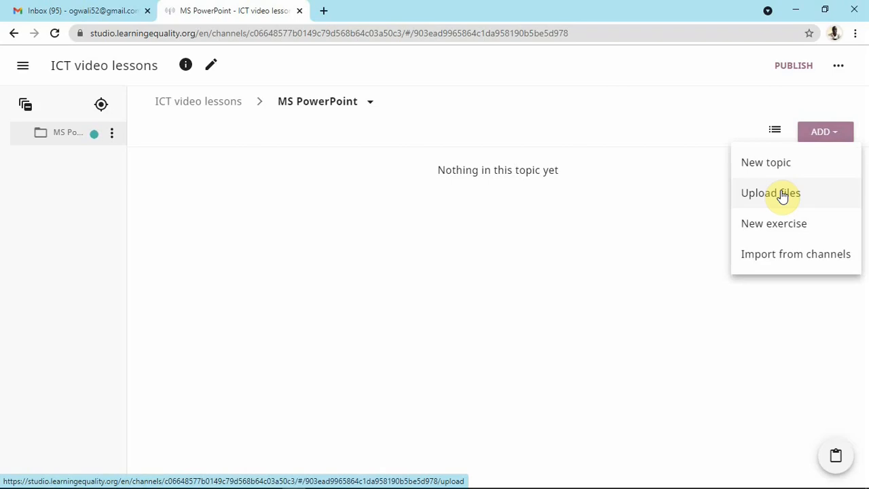
Choose Upload files from the ADD menu for the MS PowerPoint topic.
click(782, 195)
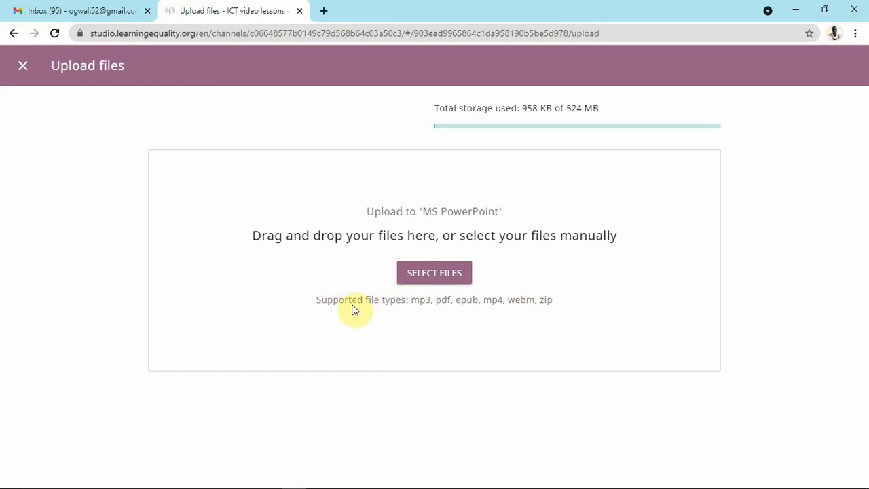
Upload '01_The PowerPoint window' from Desktop > Kolibri Upload > PowerPoint.
click(445, 275)
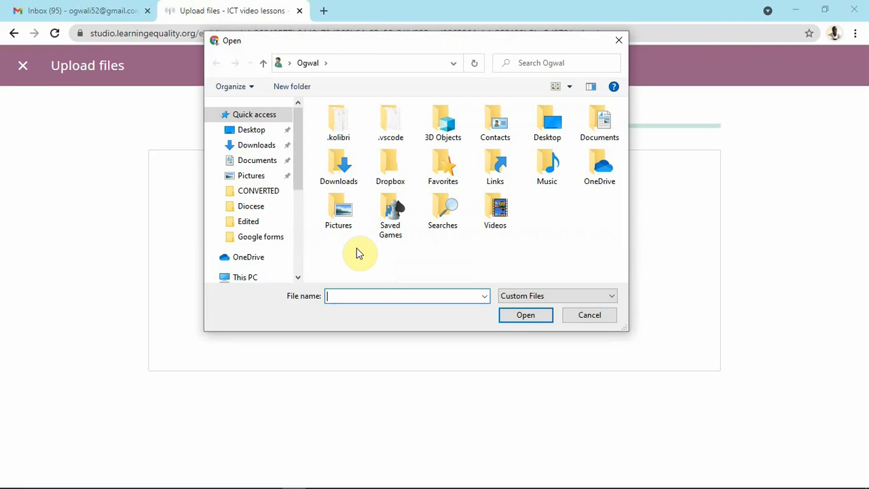
click(261, 132)
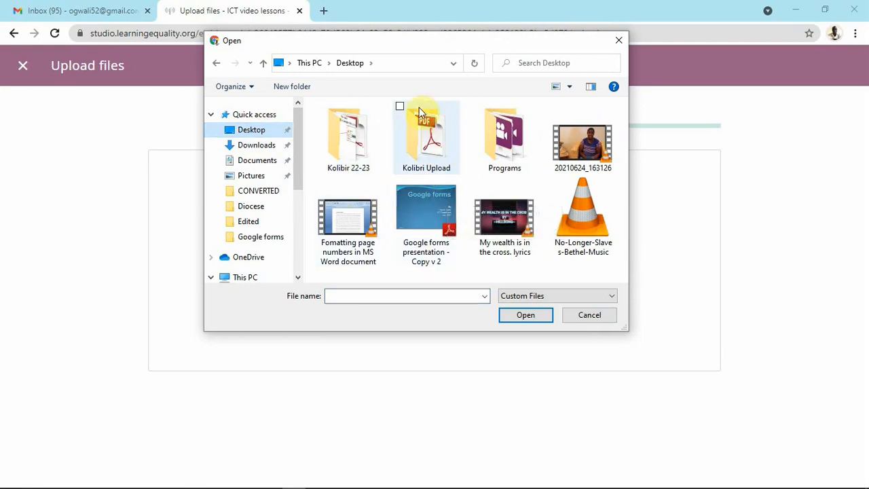
click(433, 139)
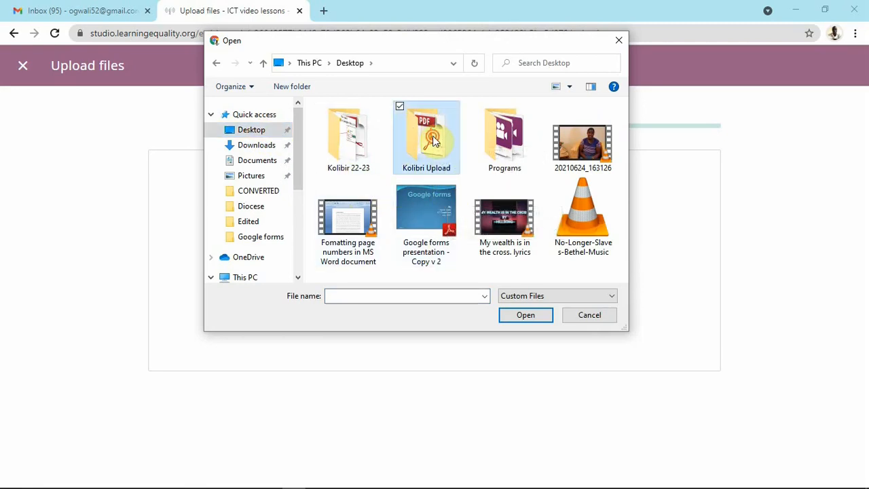
double_click(433, 139)
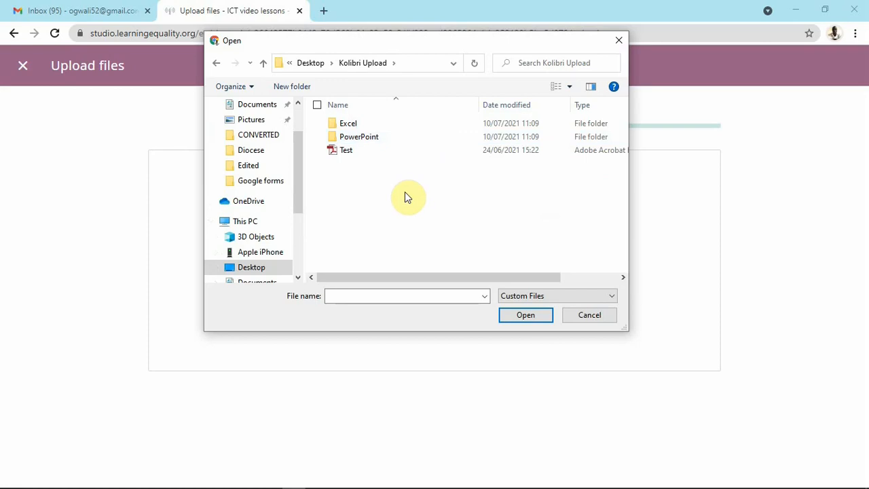
drag(417, 43, 424, 80)
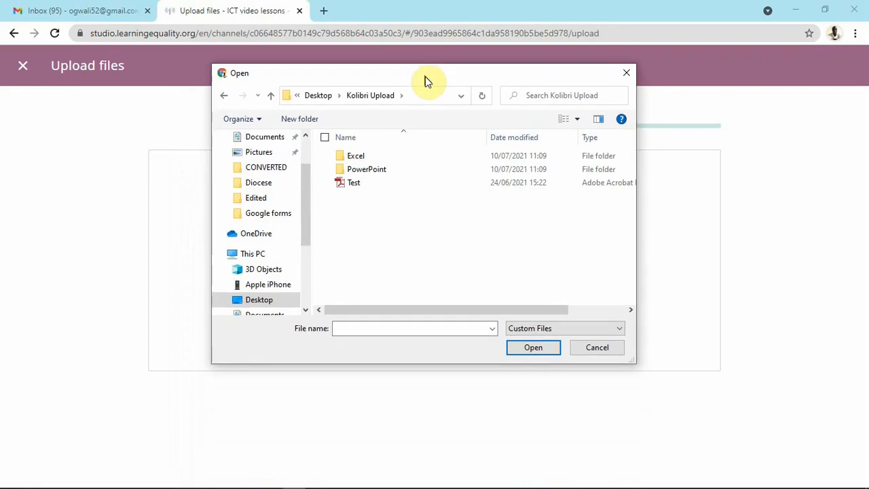
double_click(381, 169)
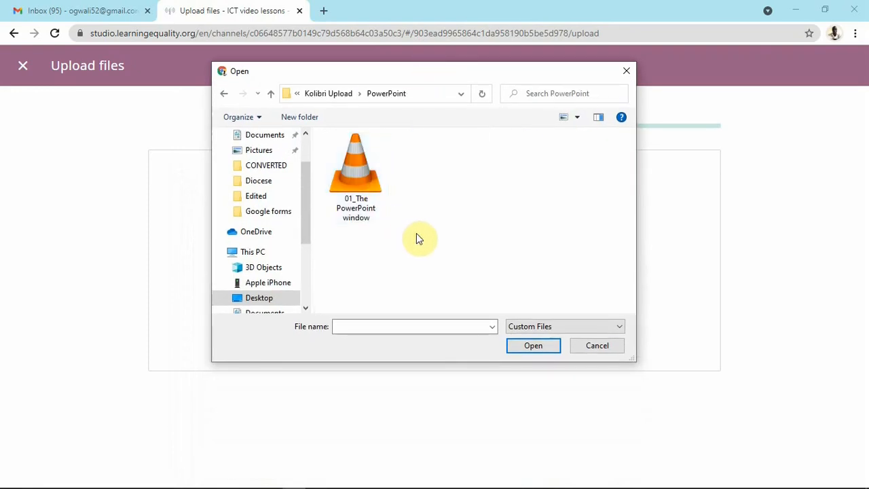
click(361, 150)
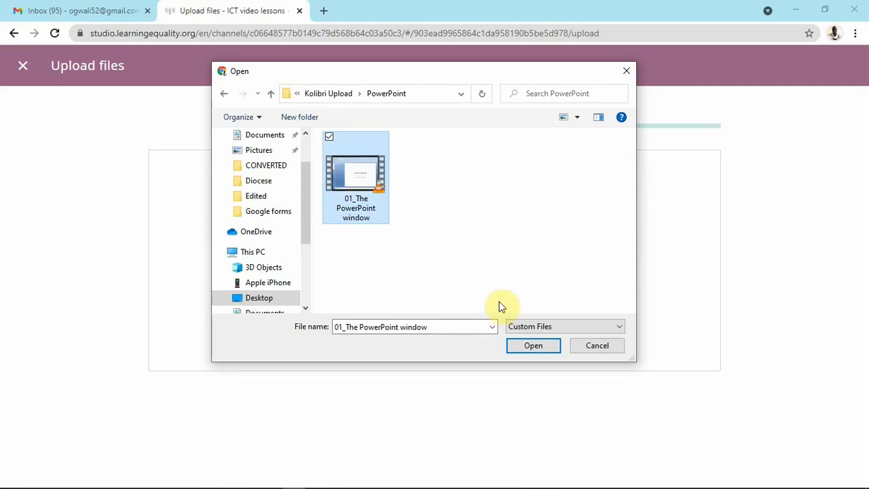
click(527, 347)
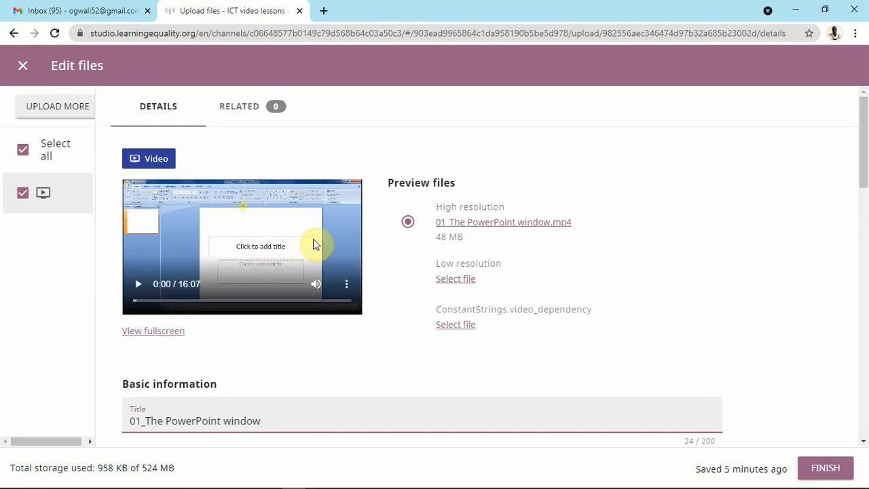
Review the uploaded 48 MB '01_The PowerPoint window' video details and select its Description field.
scroll(315, 241, down, 3)
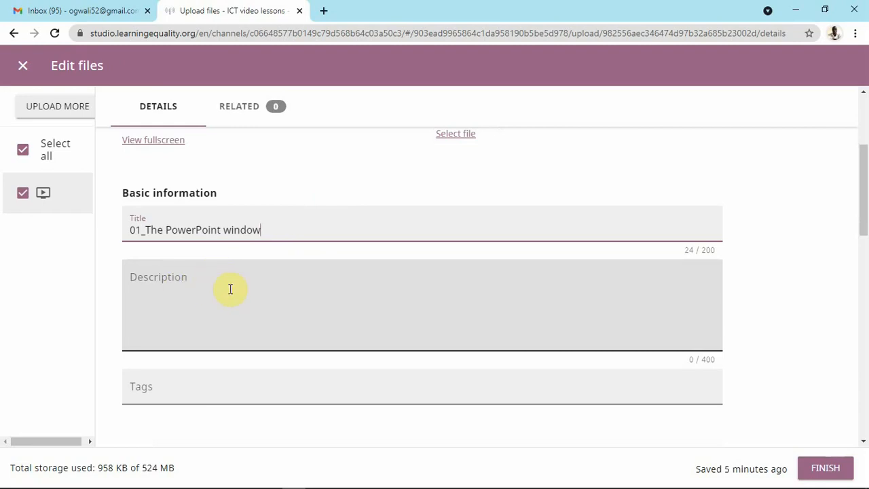
scroll(333, 213, up, 2)
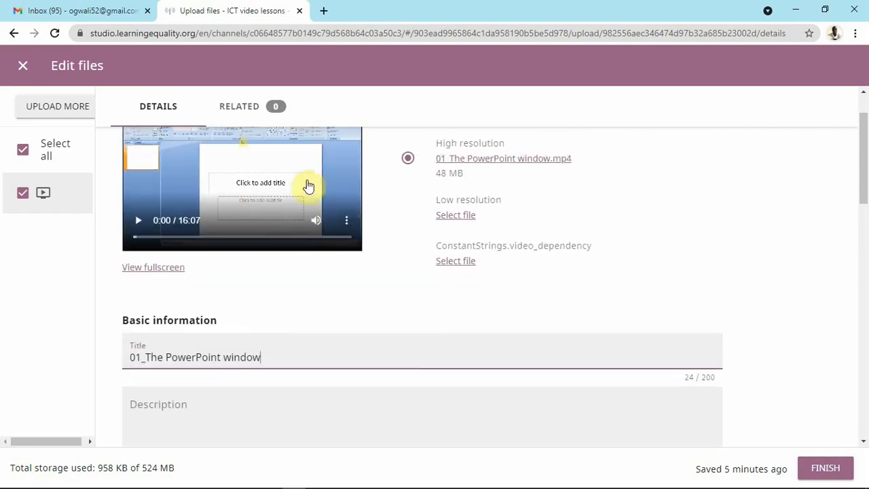
scroll(303, 268, down, 2)
click(216, 284)
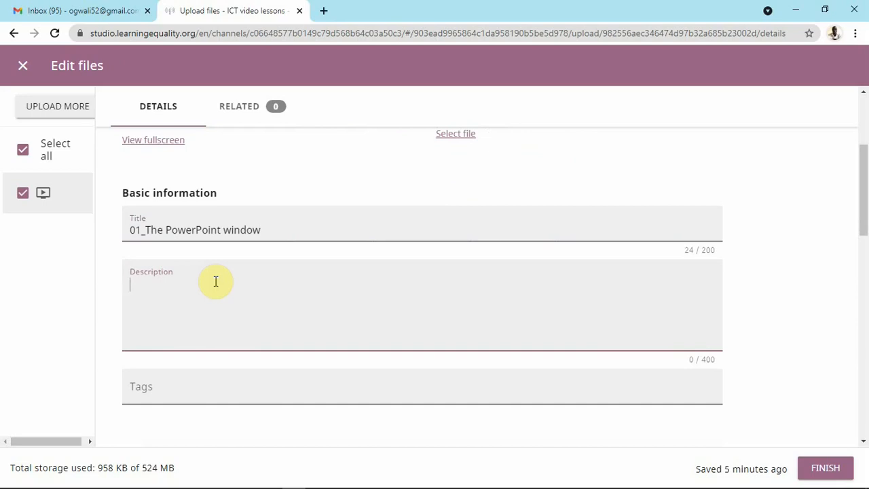
Enter the description 'This video is about the PowerPoint window and its features', correcting the 'windw' typo.
text(This video is about the )
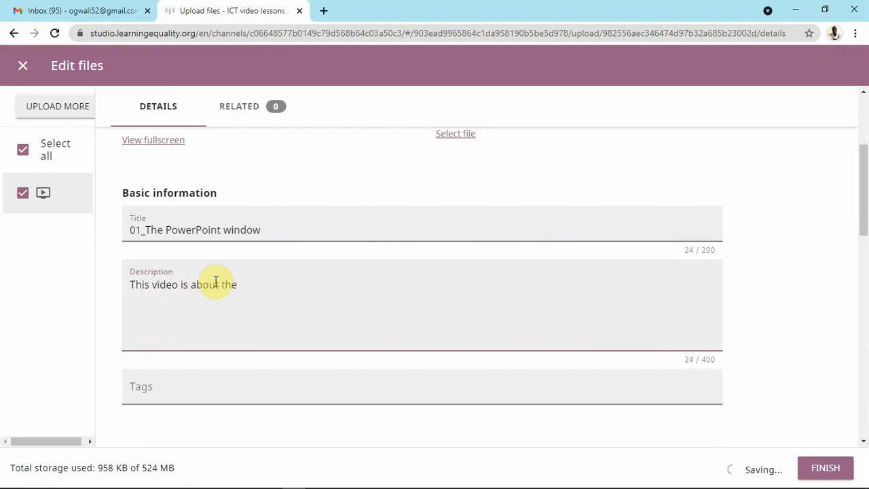
text(PowerPoint w)
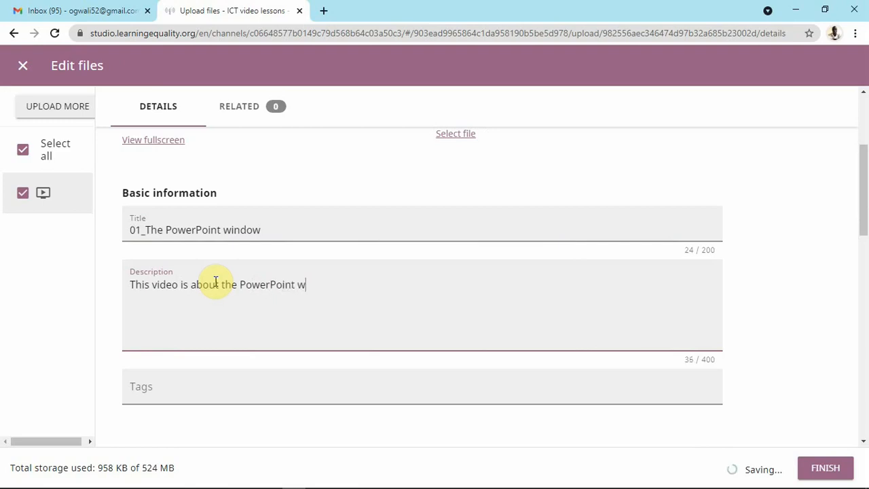
text(indw)
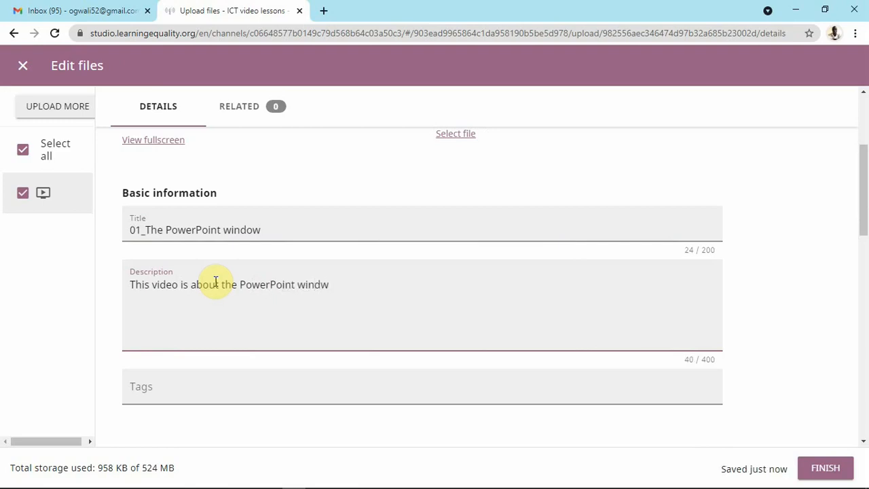
key(BackSpace)
text(ow )
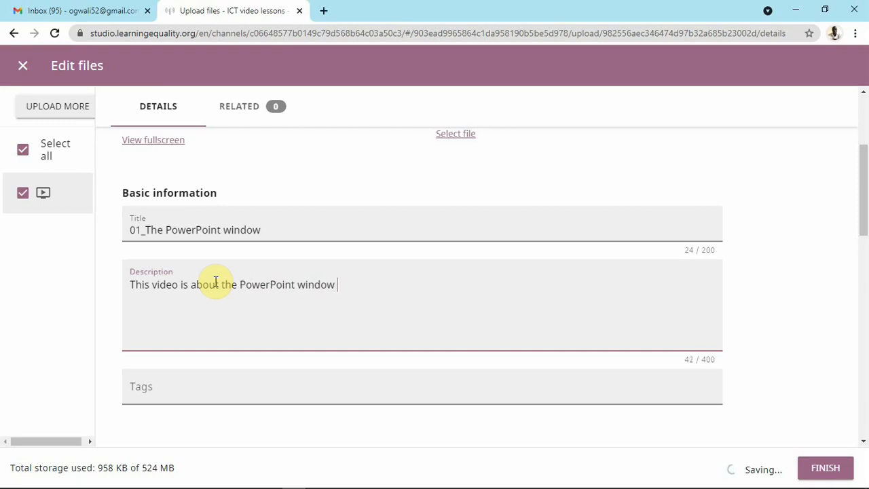
text(and its feature)
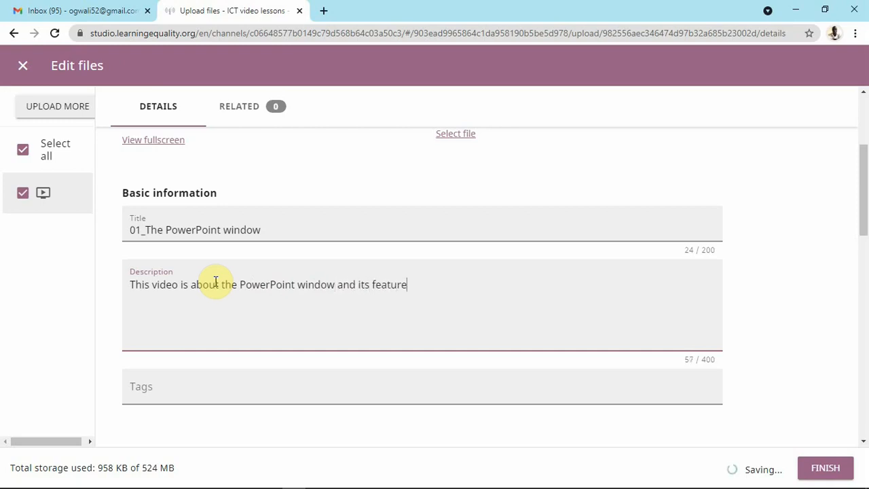
text(s)
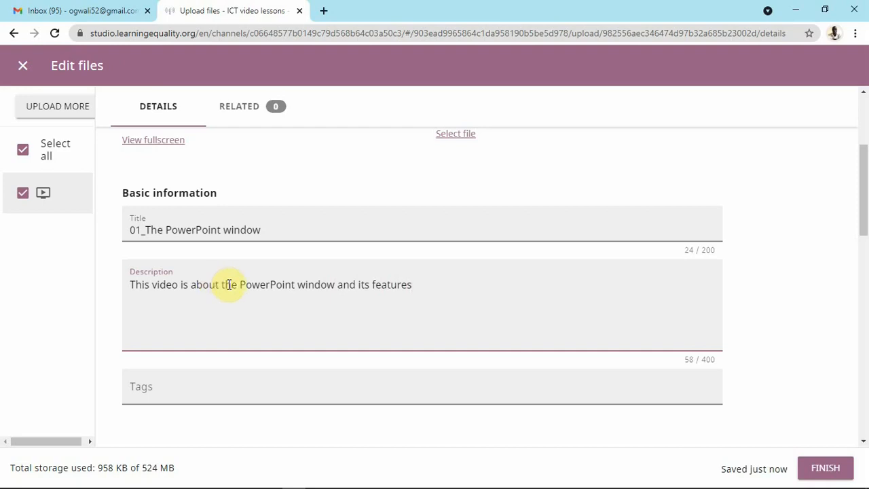
scroll(252, 306, down, 2)
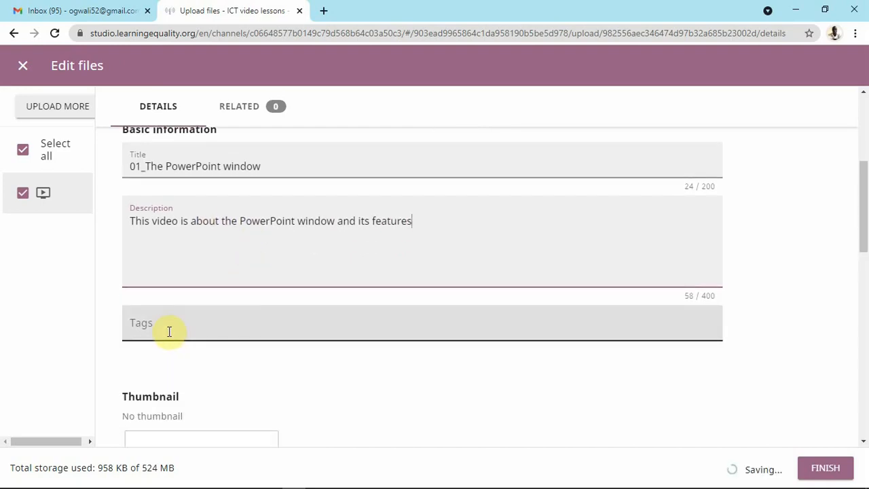
scroll(197, 320, down, 2)
scroll(200, 320, down, 6)
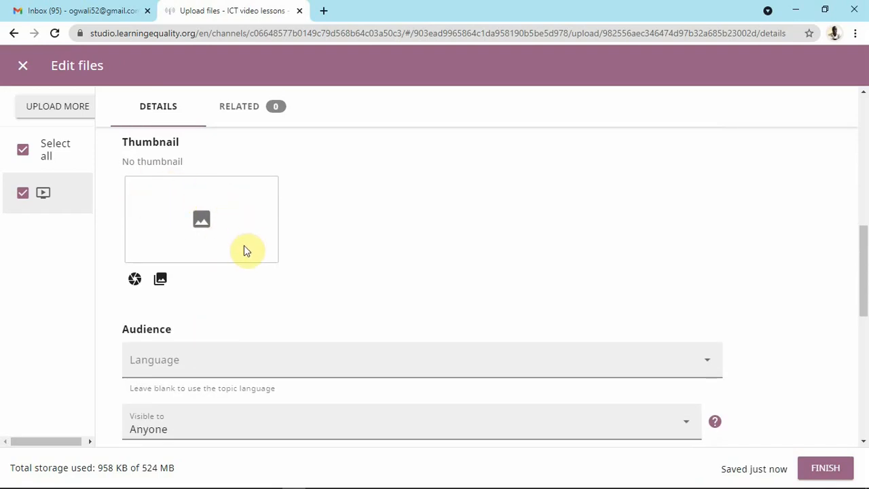
scroll(215, 287, down, 2)
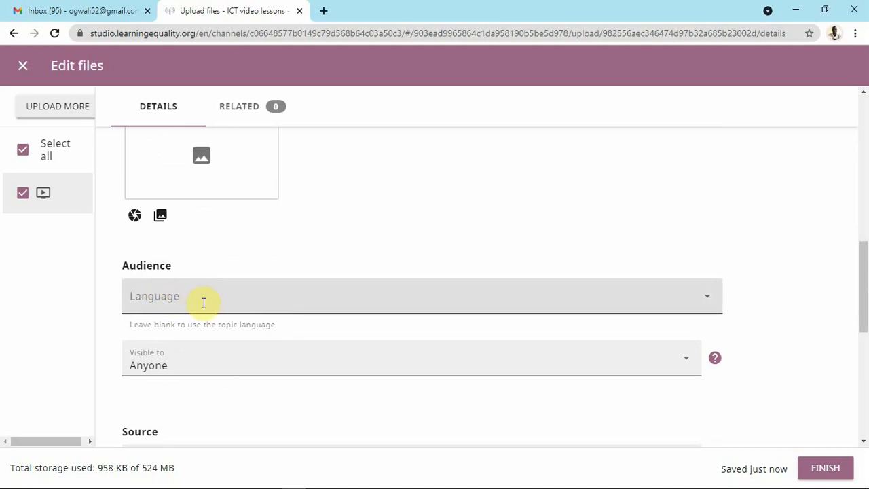
scroll(204, 302, down, 2)
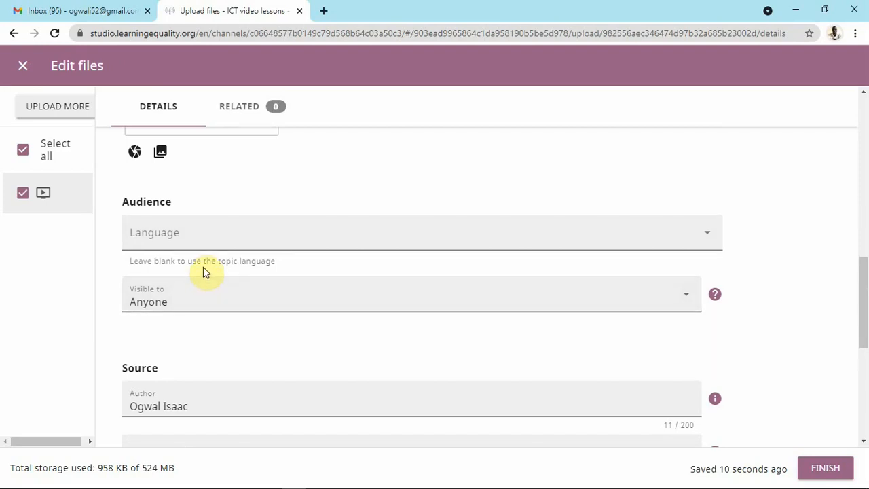
scroll(203, 271, down, 2)
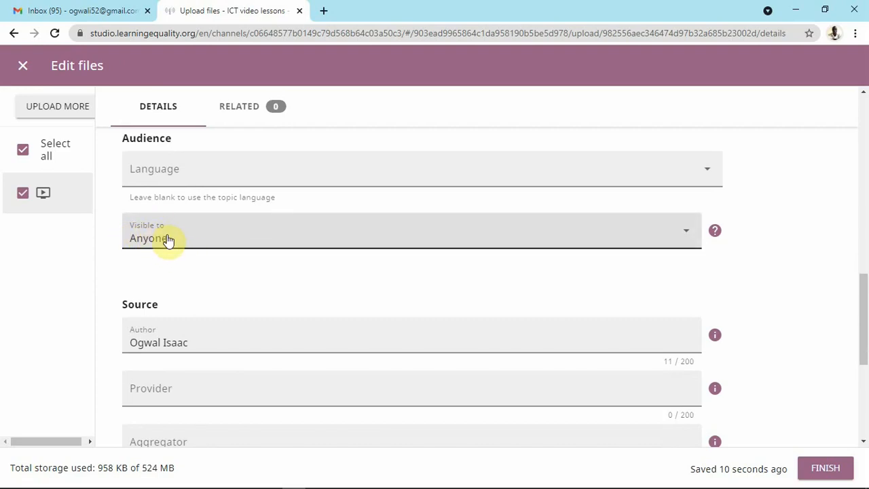
click(676, 232)
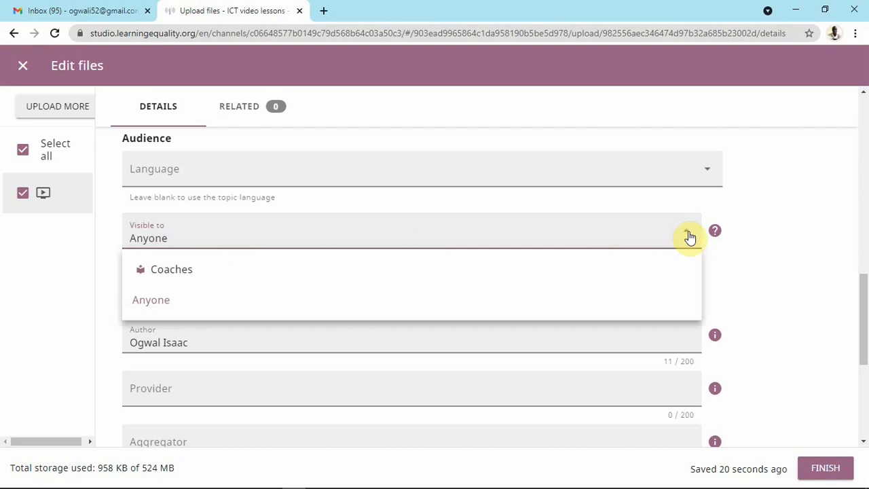
click(753, 244)
scroll(248, 287, down, 1)
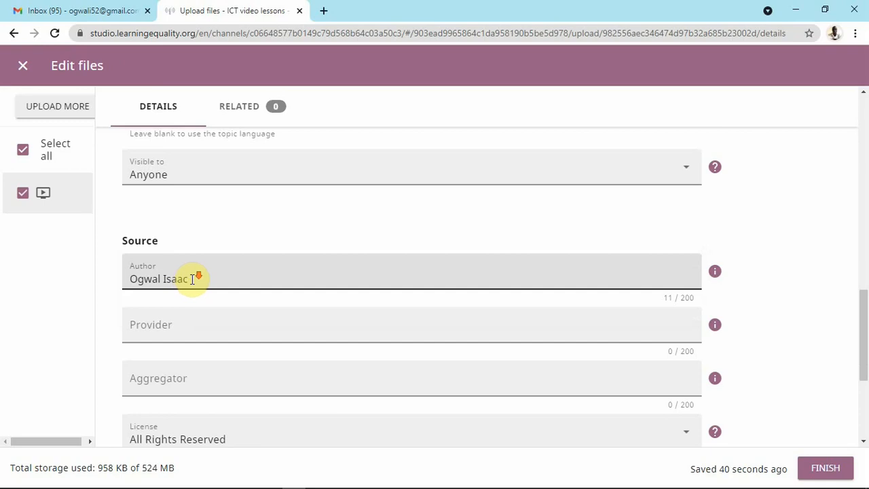
scroll(209, 262, down, 1)
scroll(167, 244, down, 2)
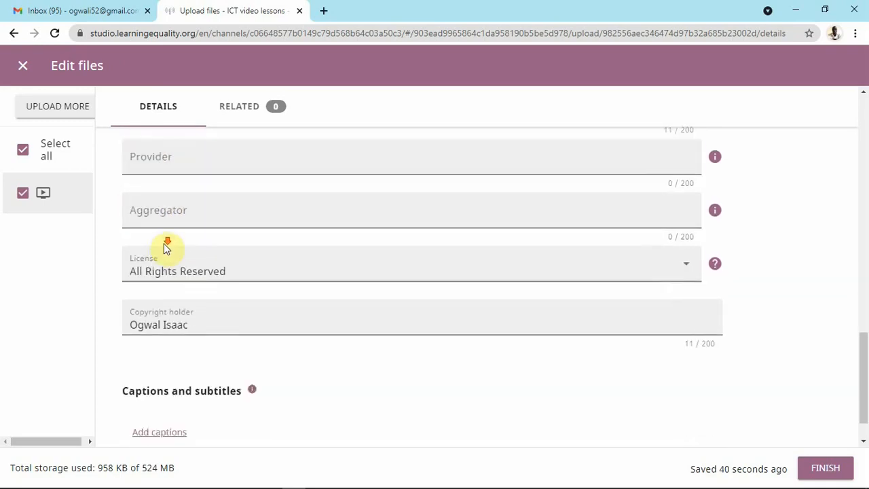
scroll(202, 245, down, 1)
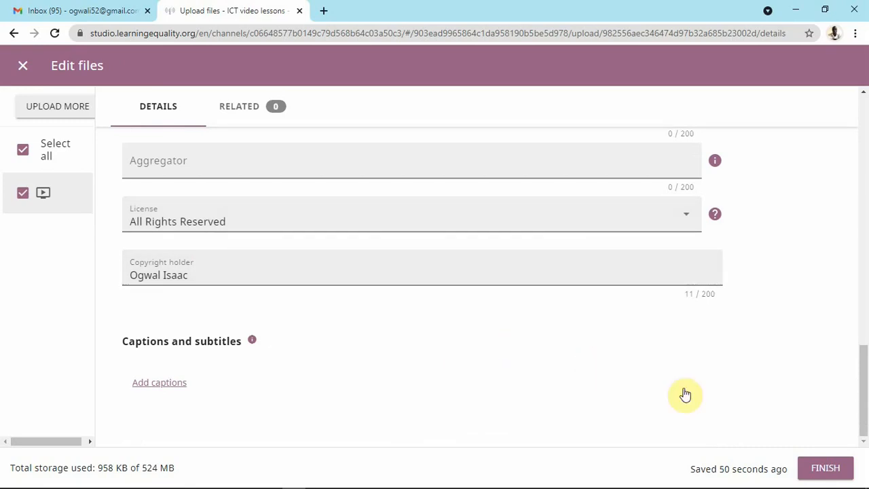
Save the '01_The PowerPoint window' video details and bring up MS PowerPoint's ADD options.
click(821, 469)
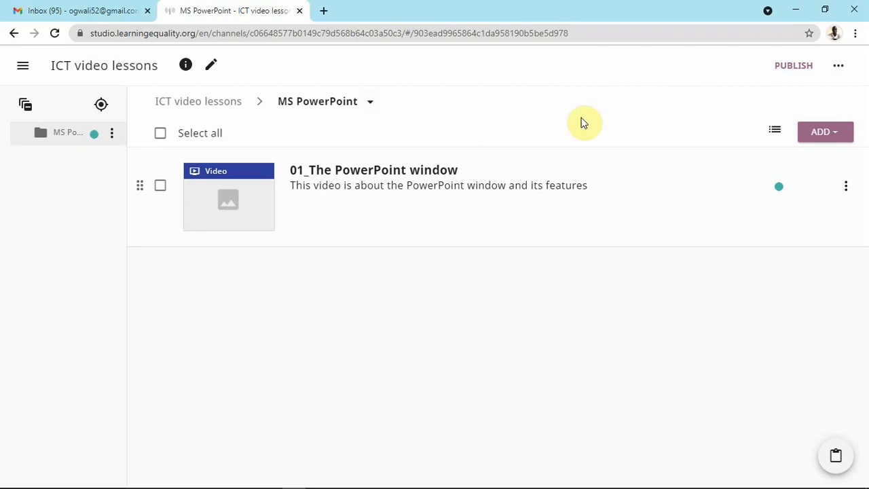
click(838, 133)
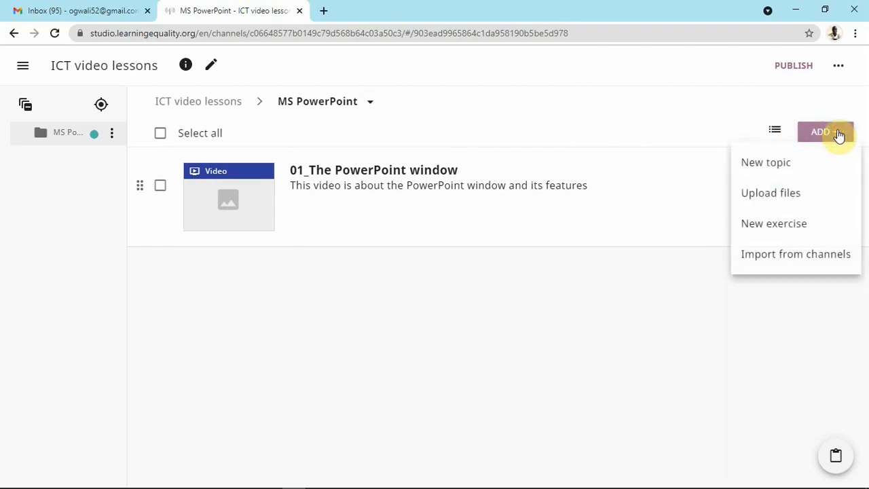
Add a 'Documents' topic described 'This topic contains all application notes', save it and open it.
click(782, 167)
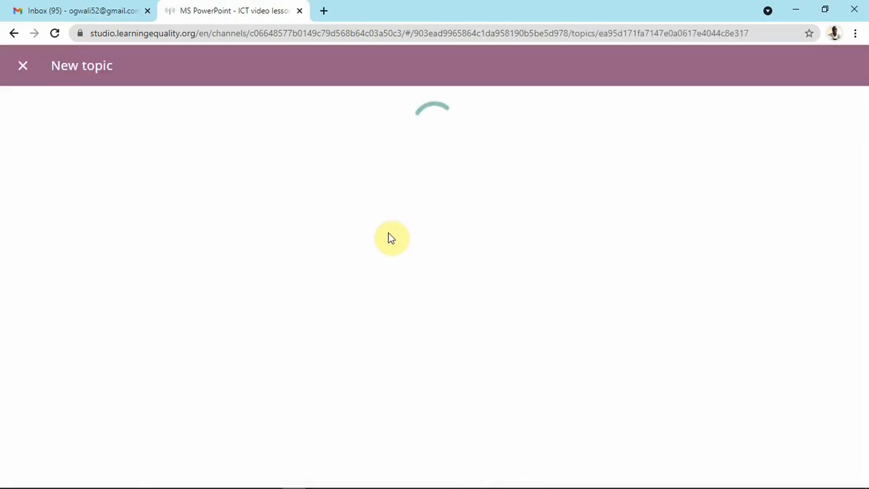
click(182, 169)
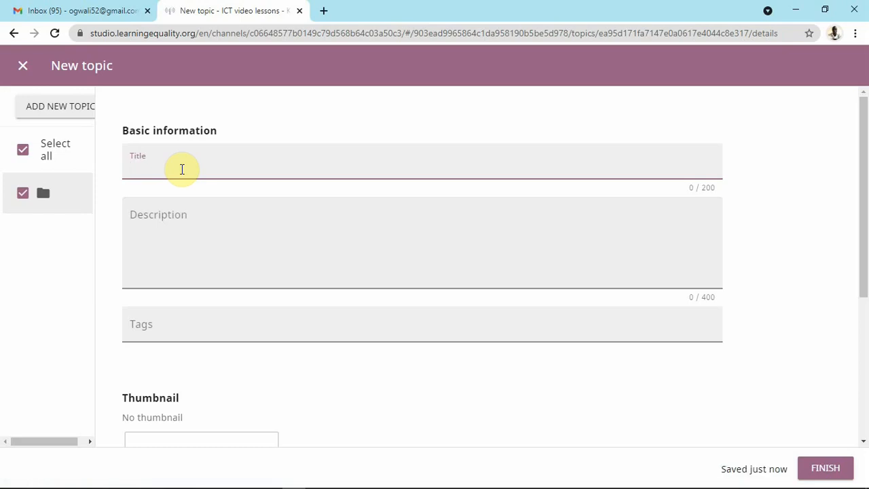
text(Documents)
click(184, 215)
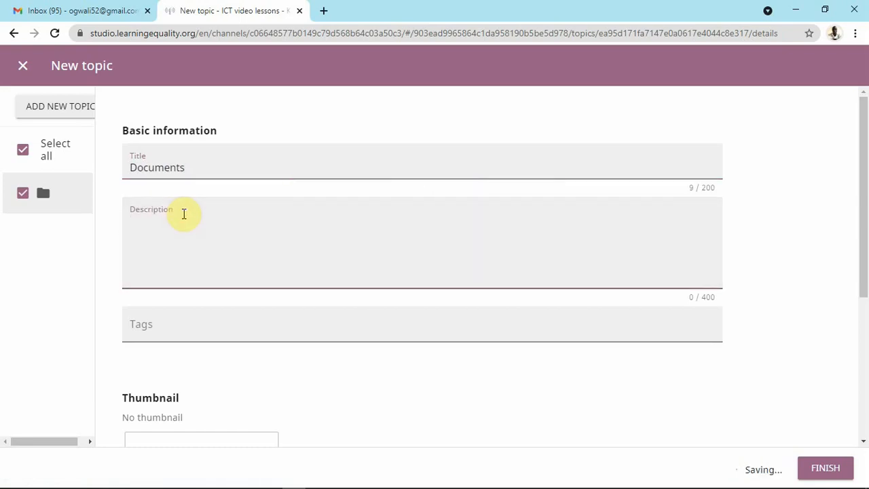
text(This to)
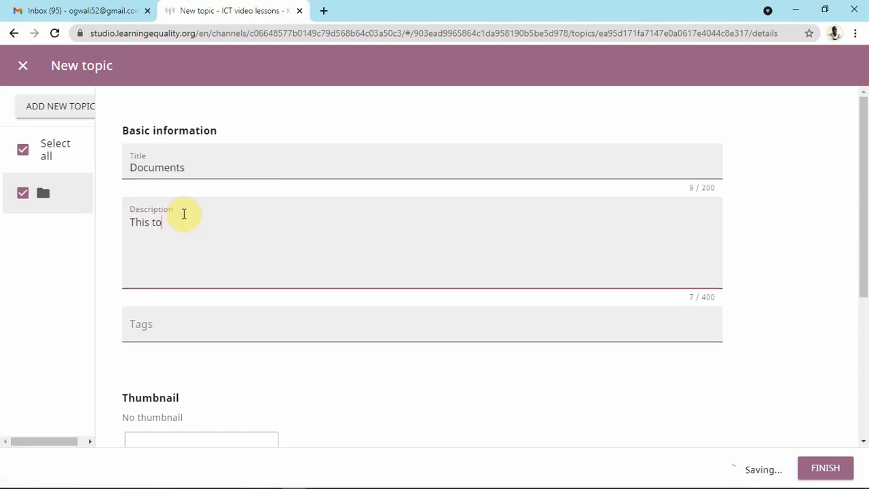
text(pic conta)
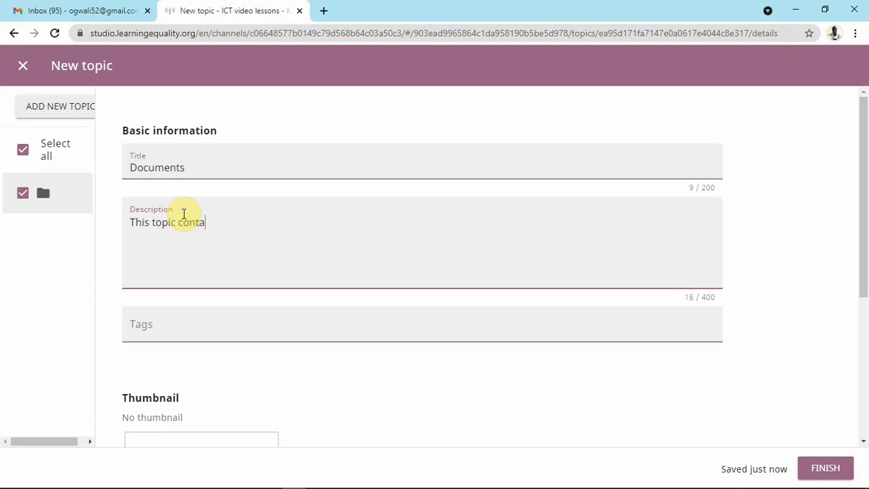
text(ins all application )
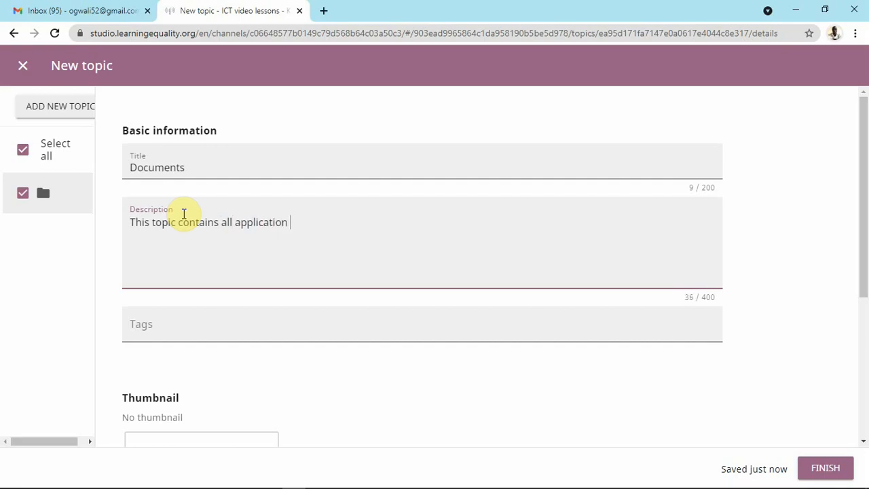
text(notes)
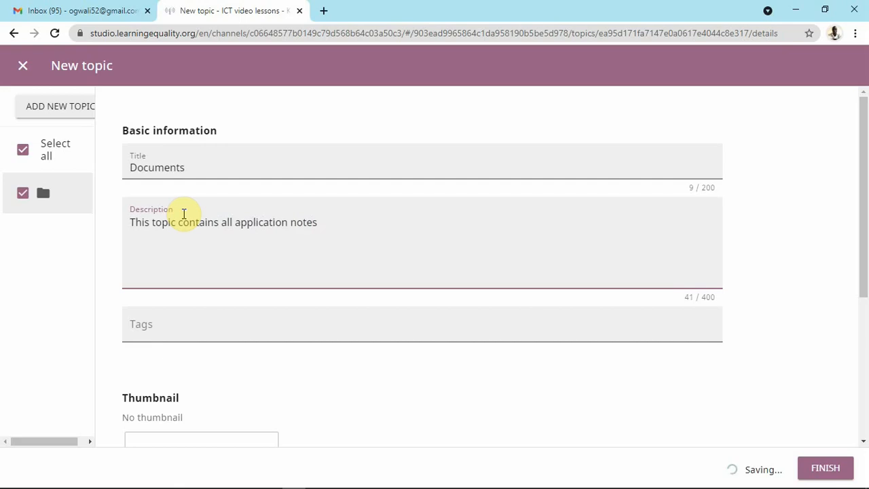
scroll(204, 323, down, 2)
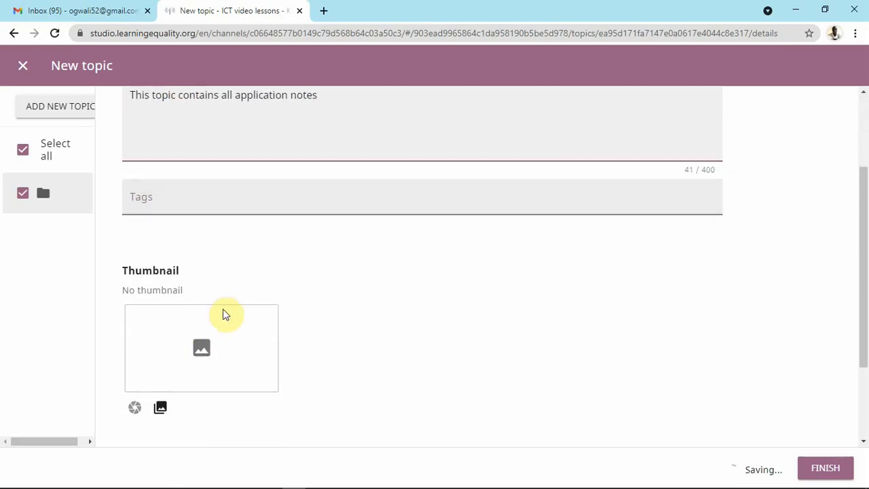
scroll(188, 298, down, 2)
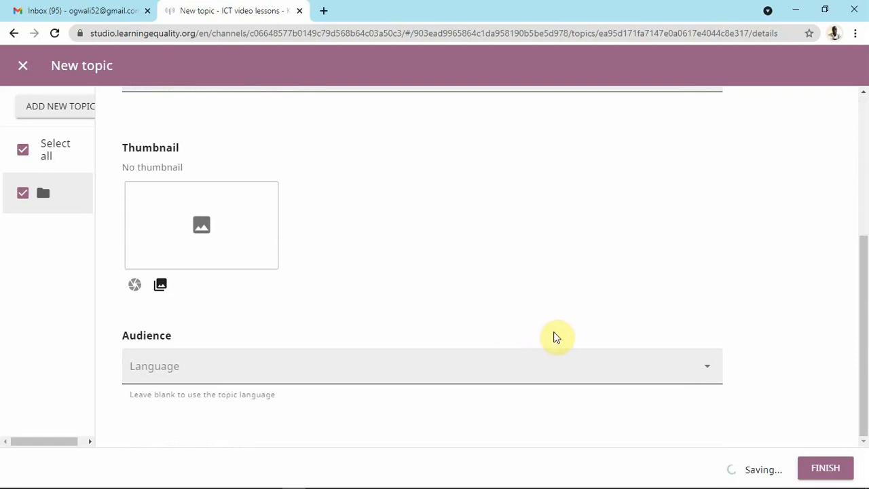
click(826, 469)
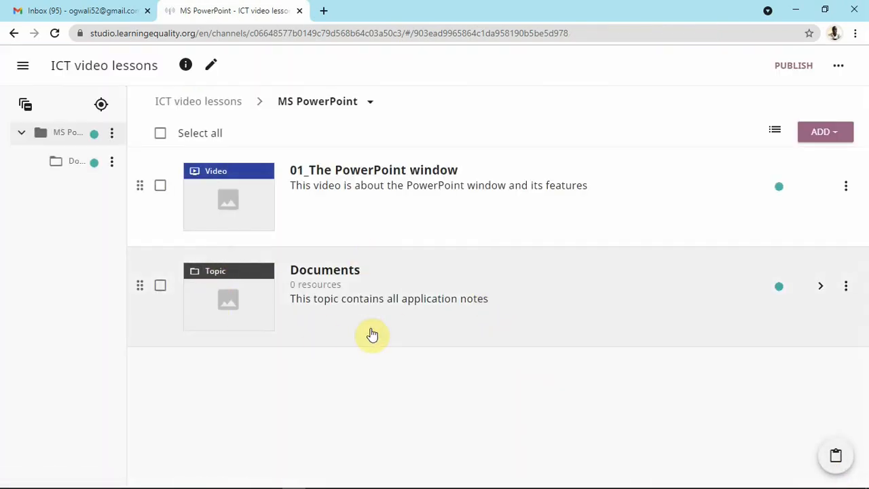
click(408, 288)
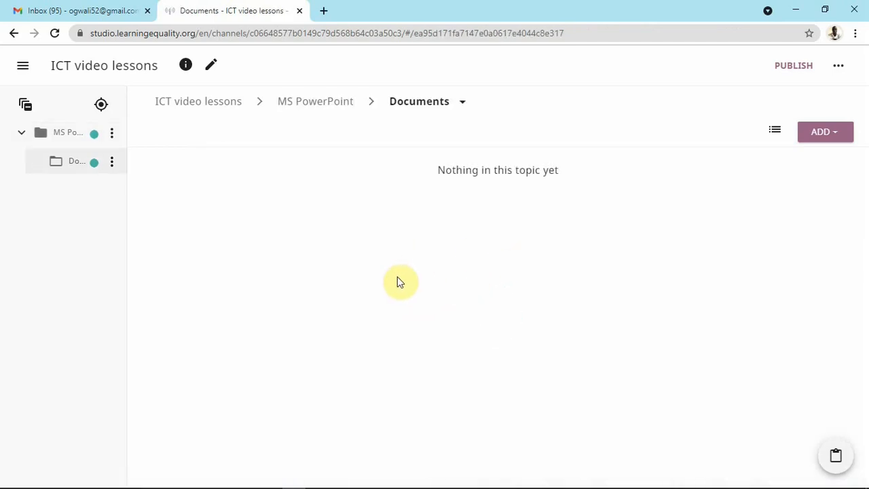
Start an upload into Documents and pick the Test PDF from the Kolibri Upload folder.
click(830, 134)
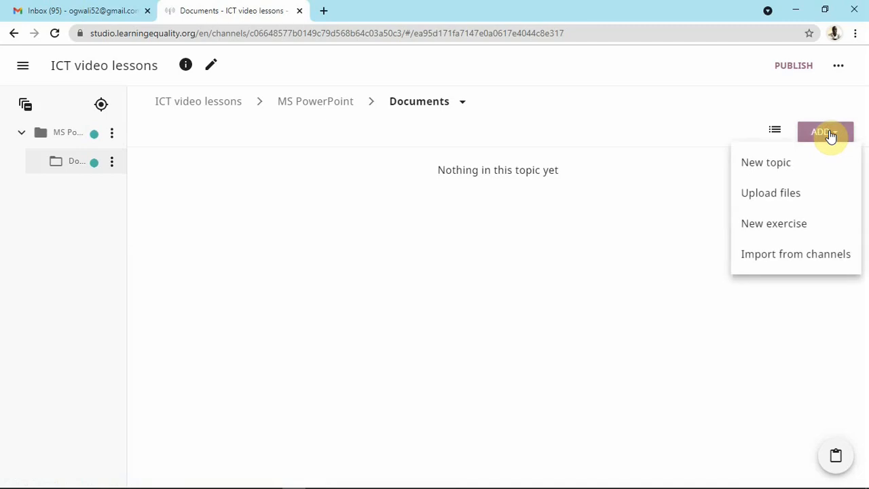
click(785, 201)
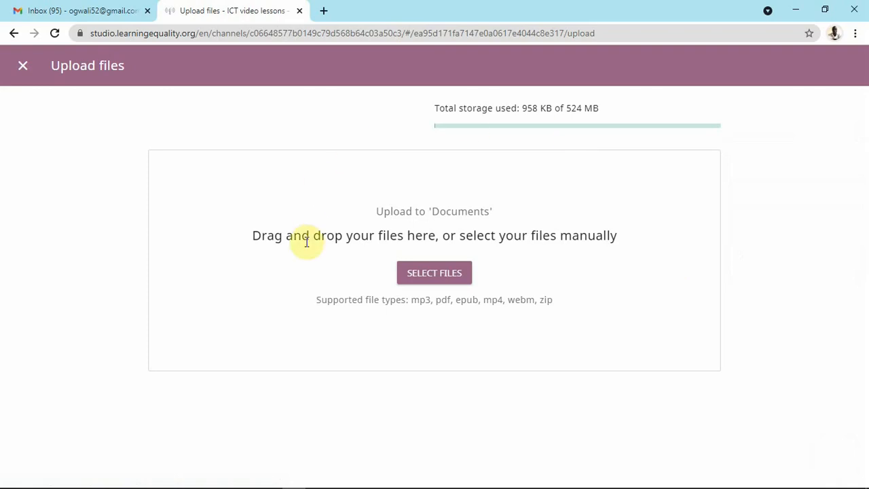
click(431, 274)
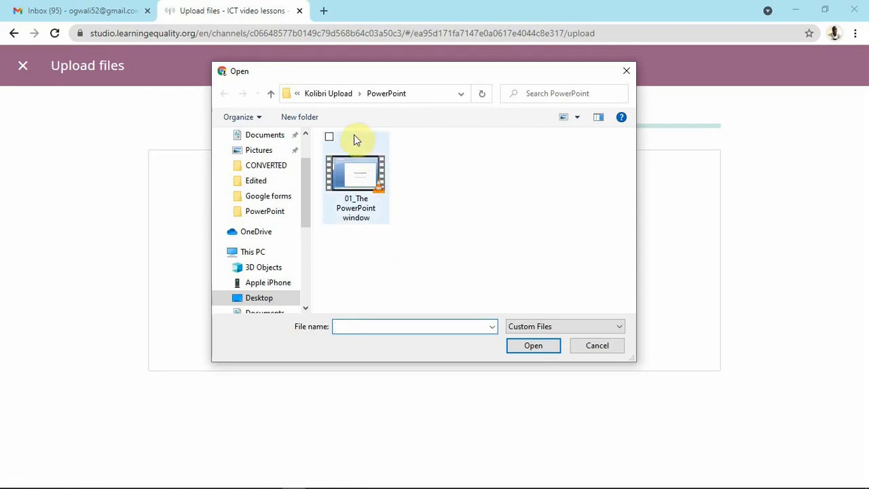
click(332, 95)
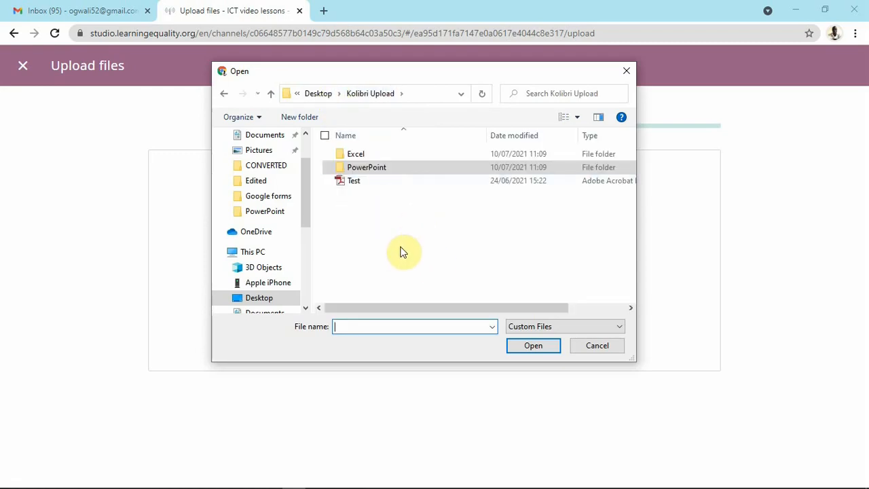
click(357, 187)
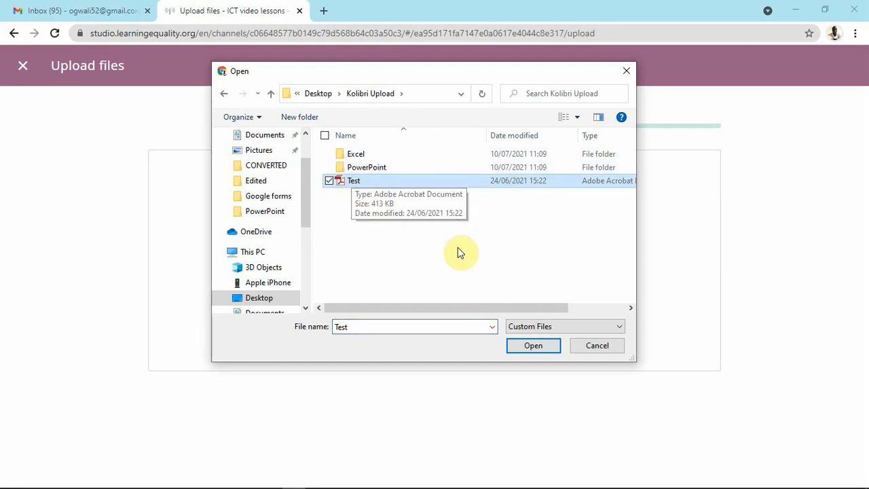
Upload the Test PDF and describe it as 'This is file for PowerPoint', fixing the spelling.
click(532, 345)
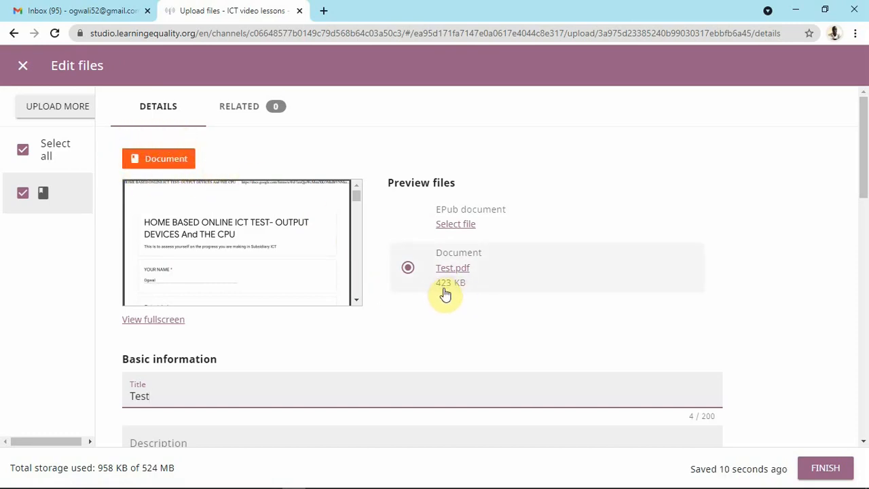
scroll(398, 312, down, 1)
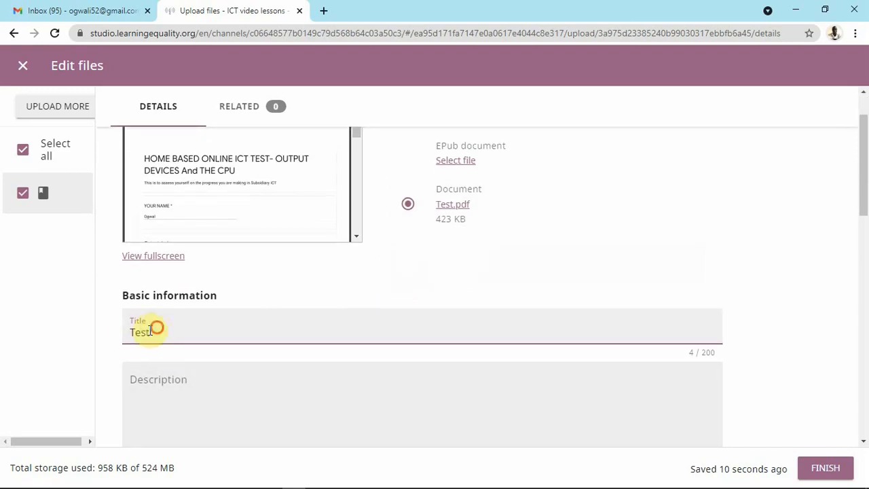
drag(154, 330, 124, 330)
click(178, 379)
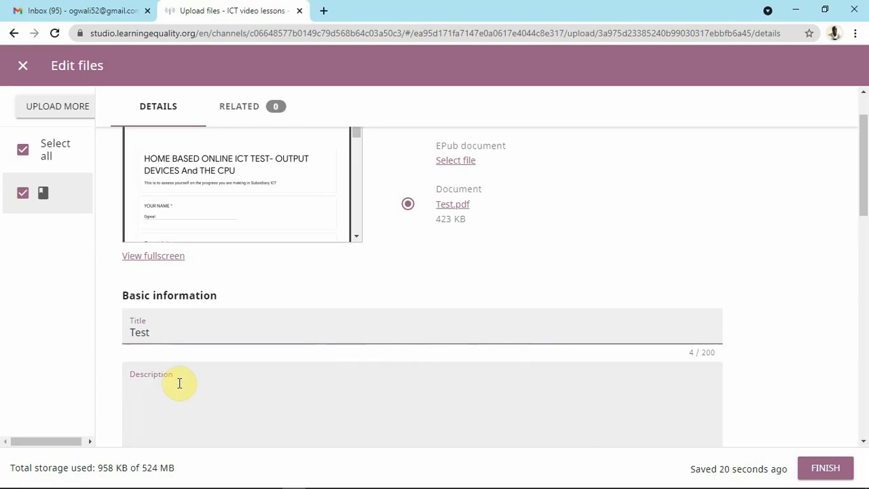
text(This is file for powerpoint)
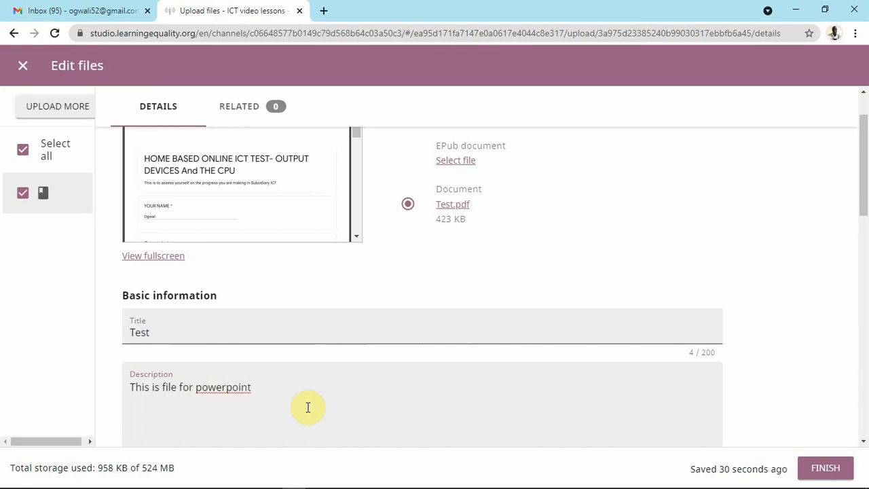
right_click(235, 389)
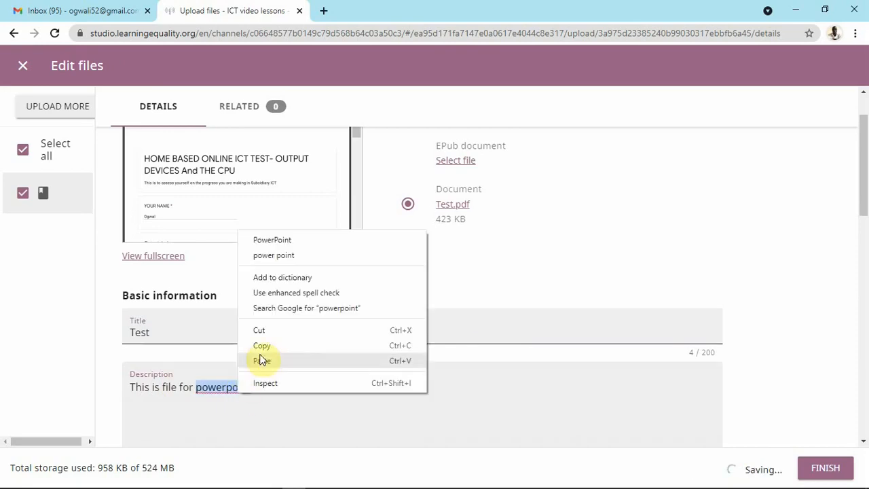
click(279, 240)
Save the Test document's details into the Documents topic.
scroll(292, 307, down, 3)
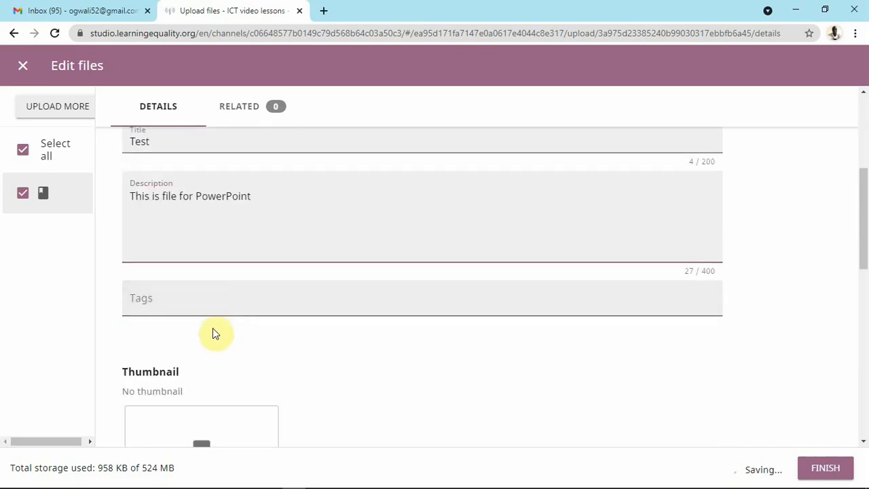
scroll(210, 305, down, 2)
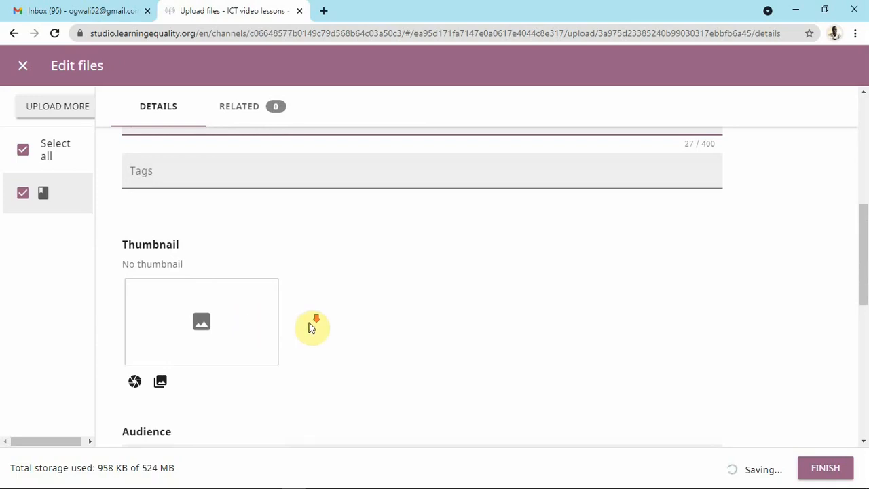
scroll(332, 319, down, 3)
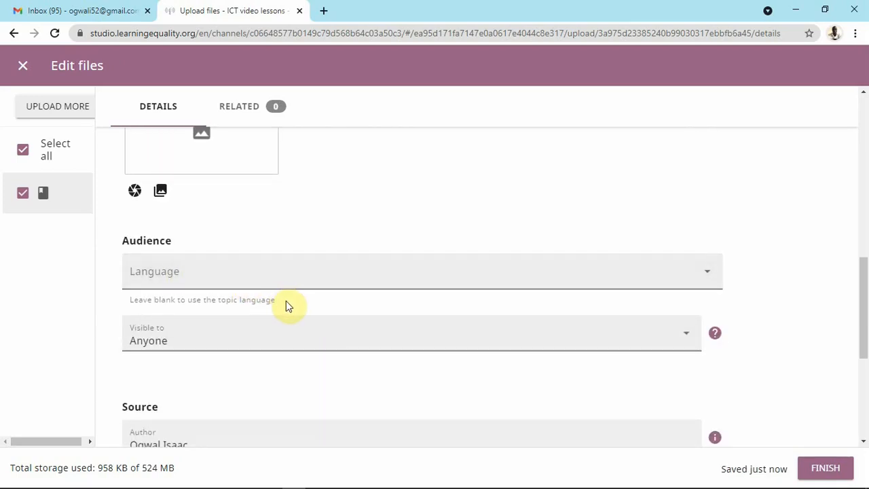
scroll(289, 304, down, 3)
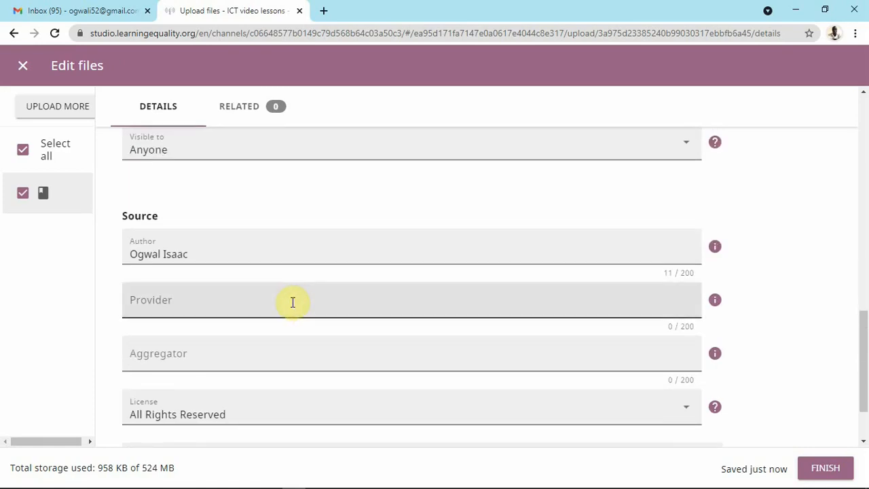
scroll(355, 244, down, 2)
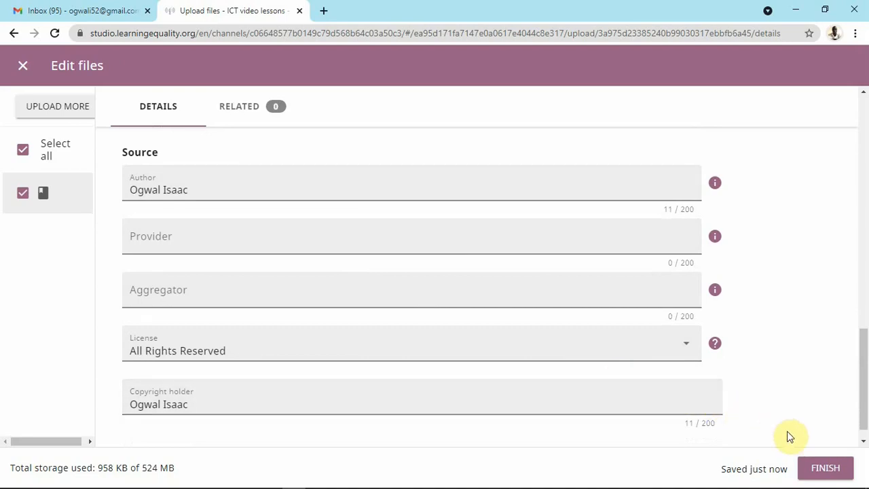
click(825, 467)
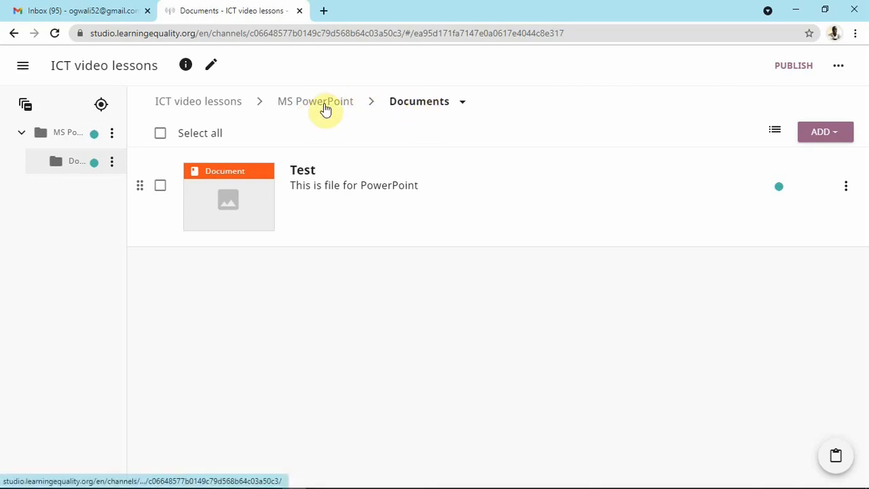
Go back to the ICT video lessons channel's top level and show the ADD options.
click(203, 108)
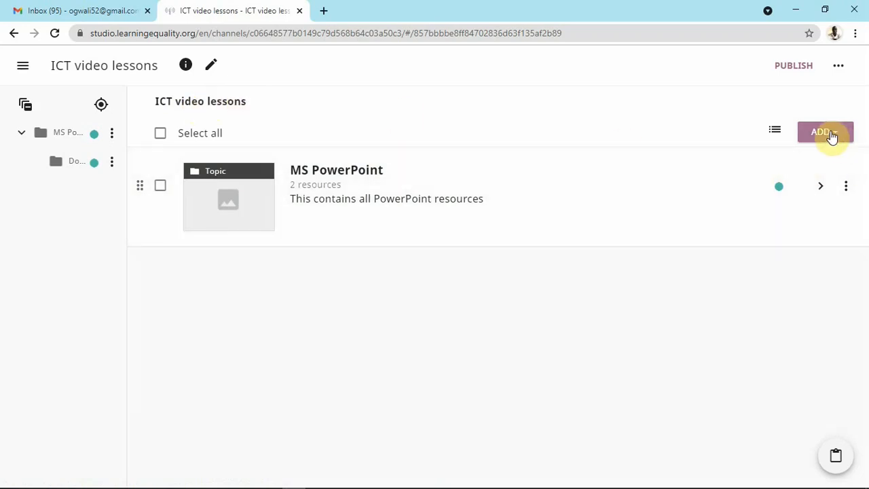
click(833, 135)
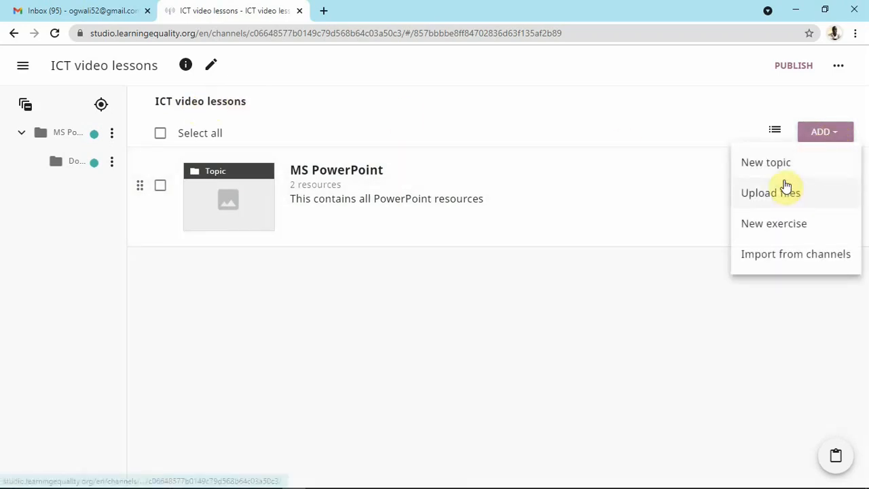
Add an 'MS Excel' topic described 'Contains all MS Excel tutorial', save it and open it.
click(778, 164)
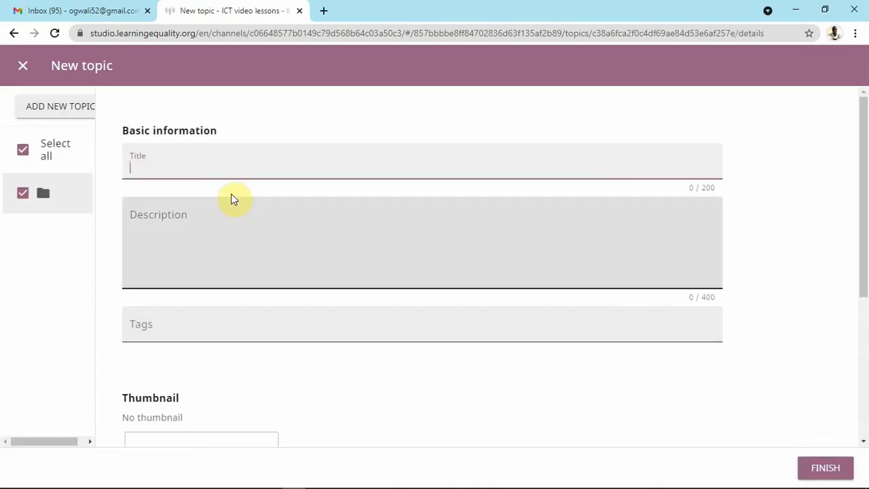
click(167, 167)
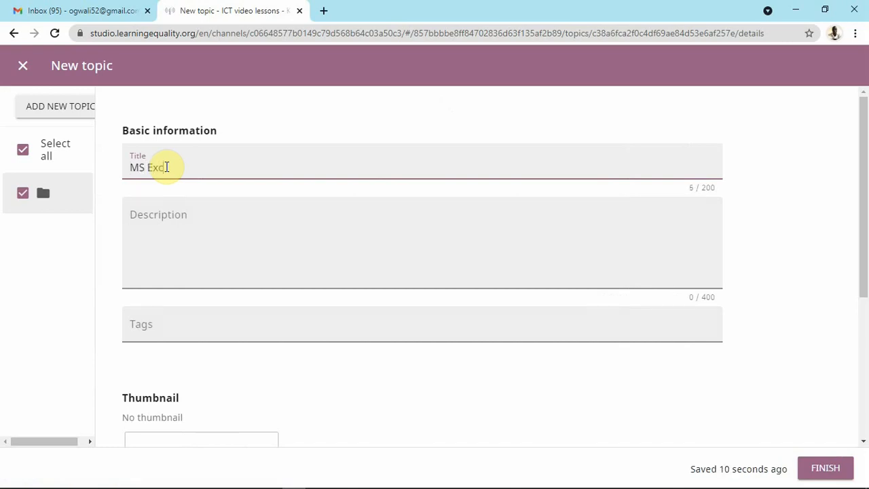
click(161, 224)
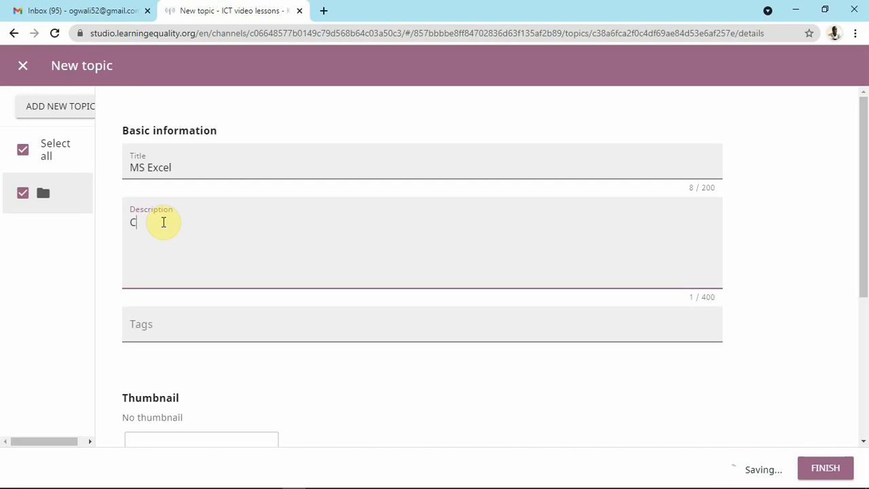
text(Contains all MS)
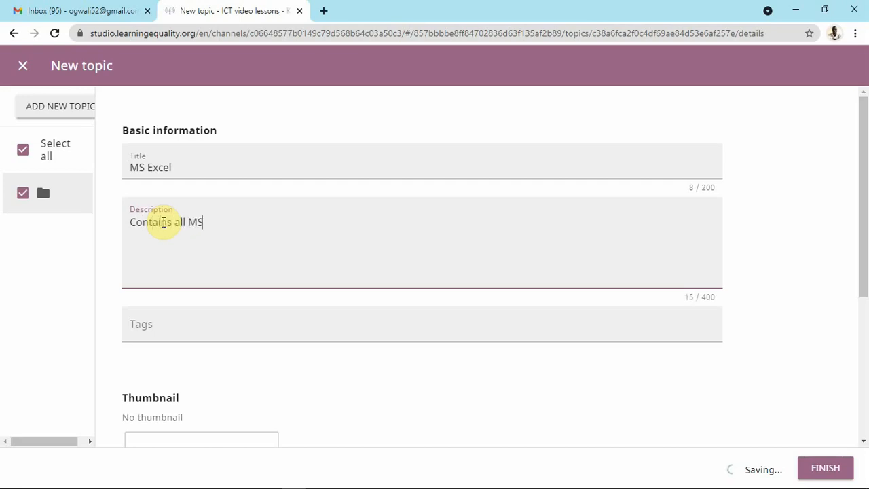
text(Excel tutorial)
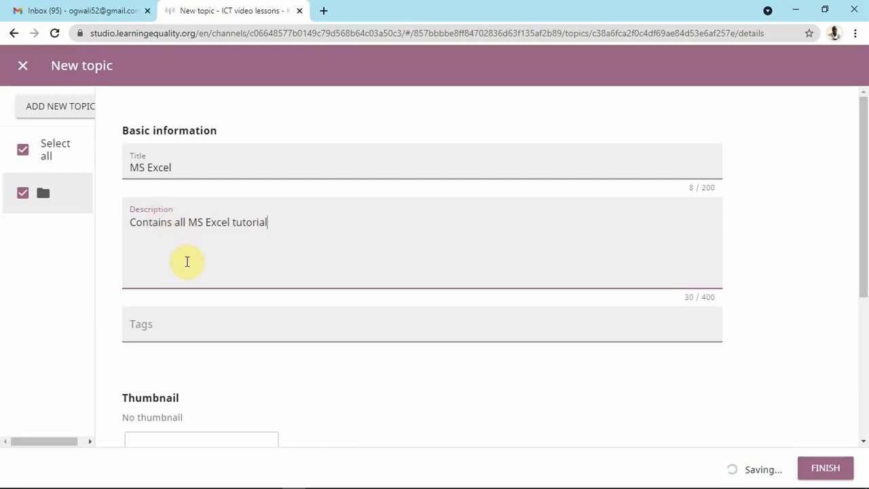
scroll(197, 268, down, 3)
scroll(247, 282, down, 1)
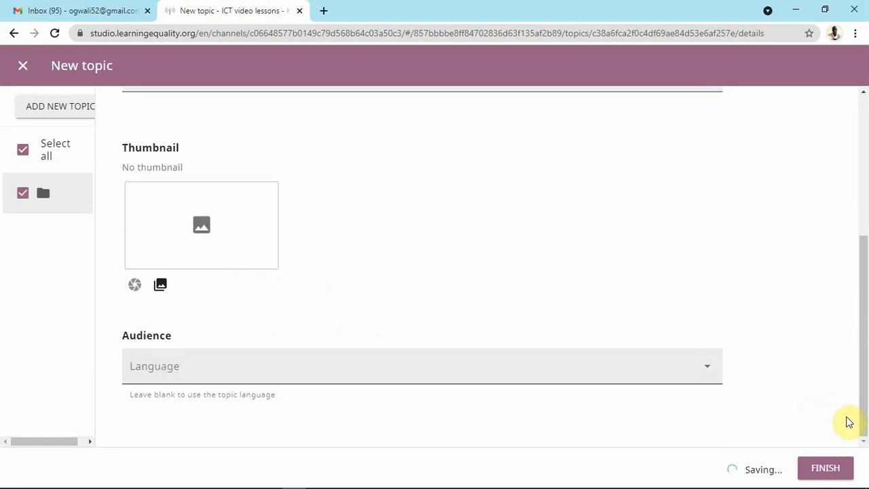
click(815, 470)
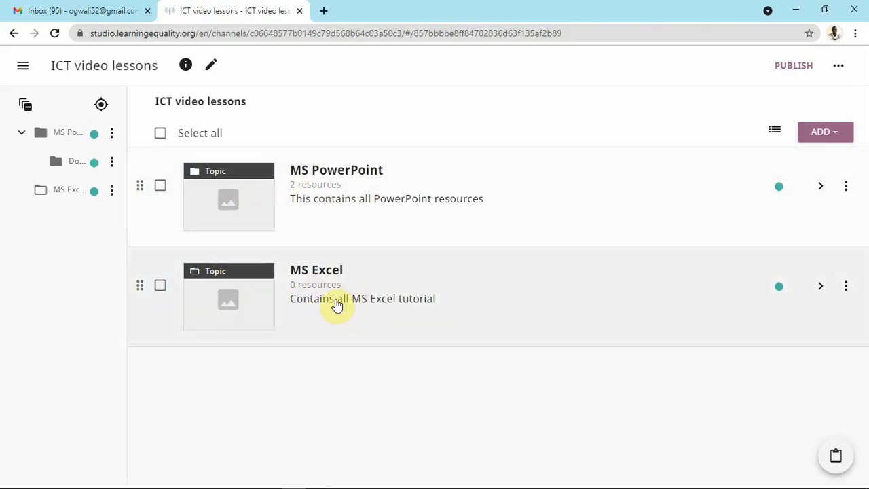
click(349, 305)
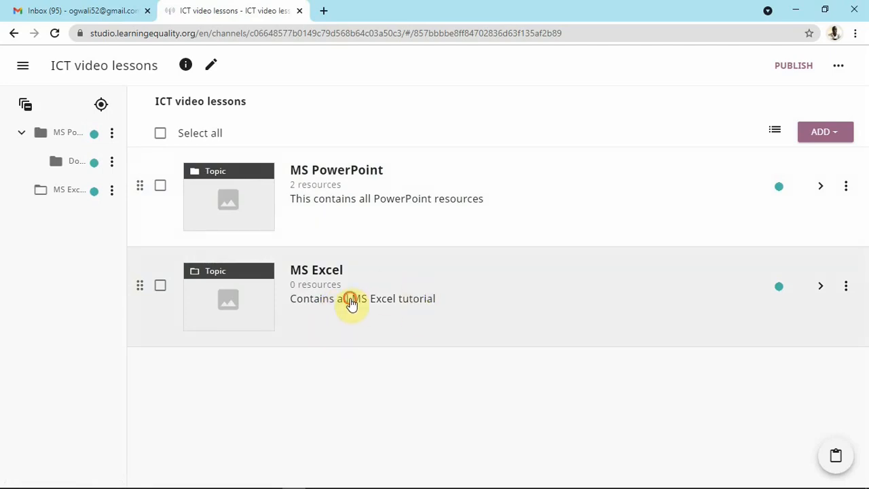
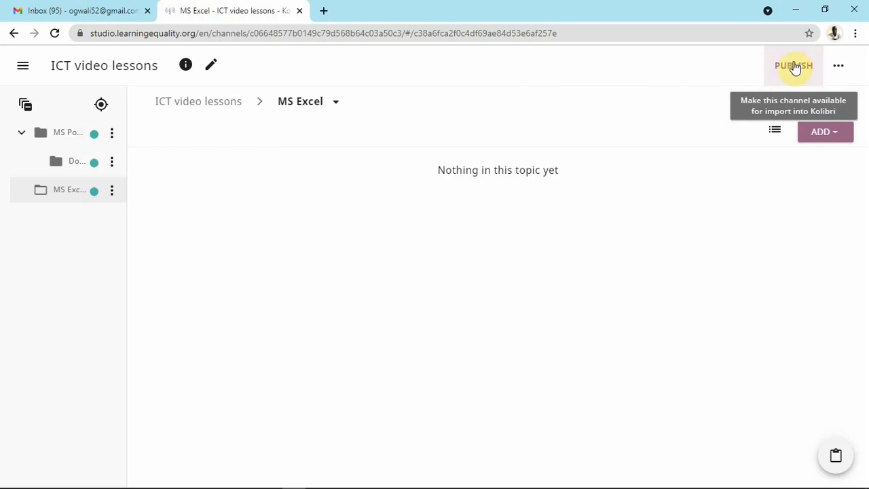
Publish the ICT video lessons channel with the version description 'new version'.
click(795, 68)
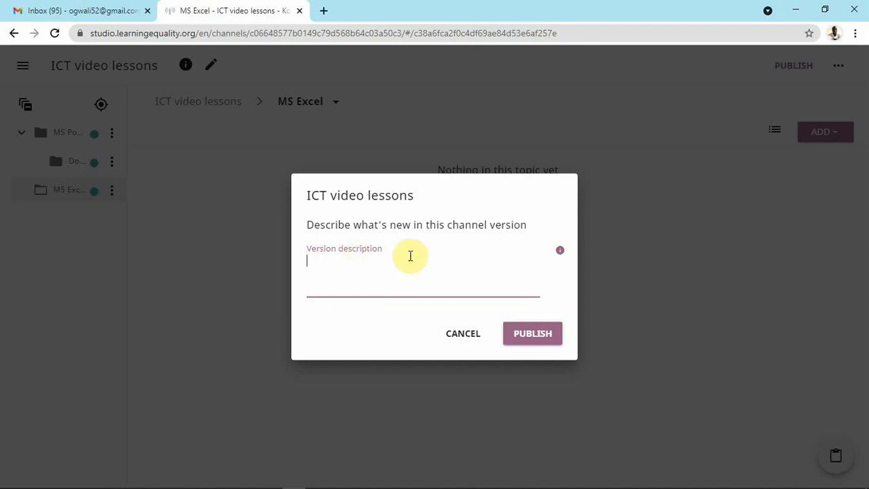
text(new version)
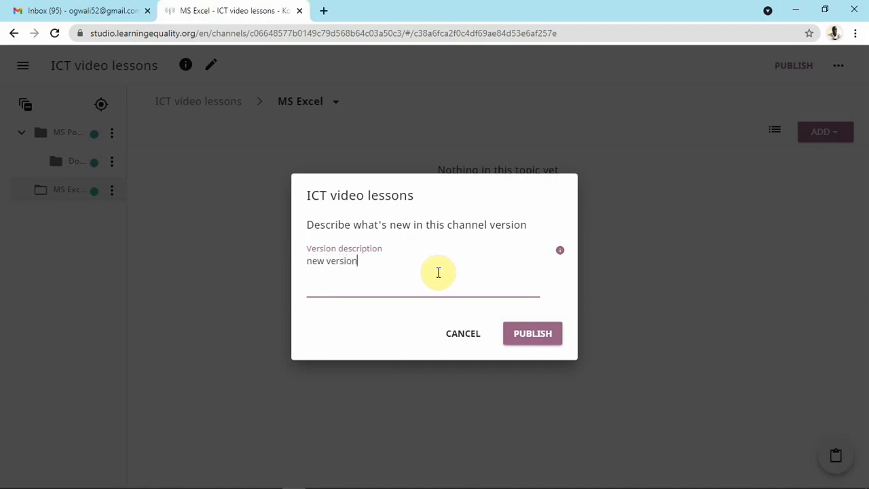
click(538, 334)
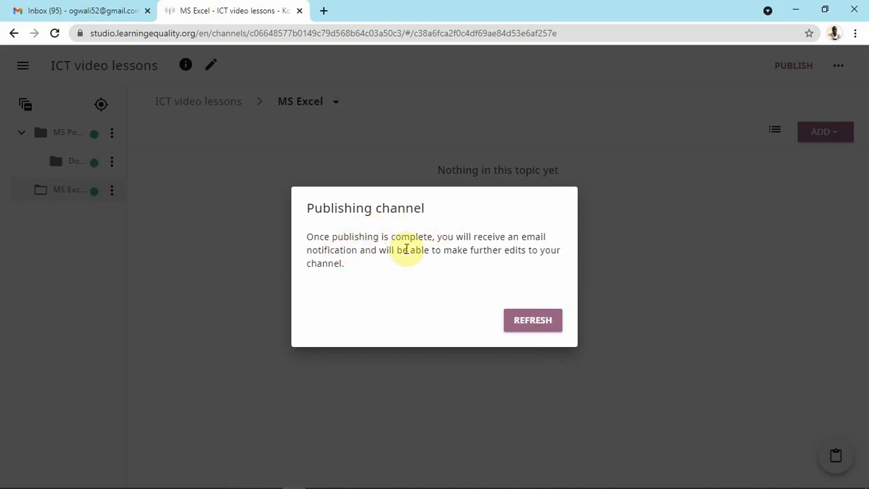
Refresh the channel page once publishing starts, then bring up the navigation drawer.
click(528, 325)
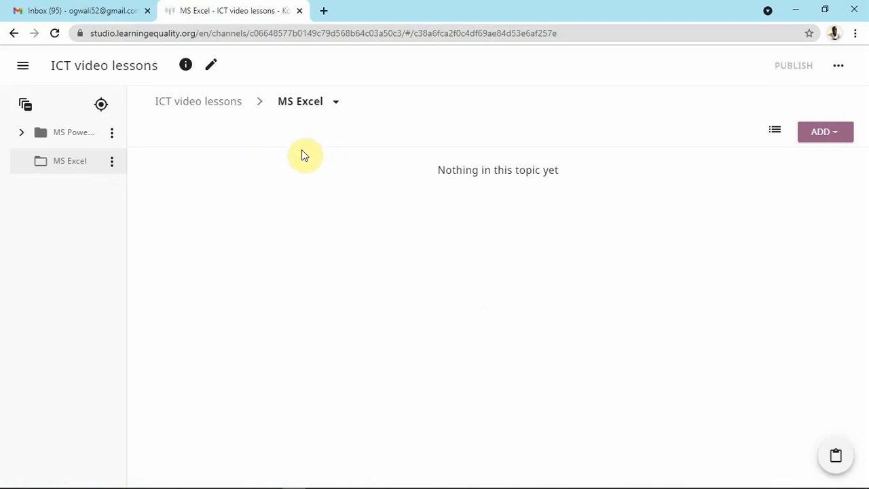
click(23, 67)
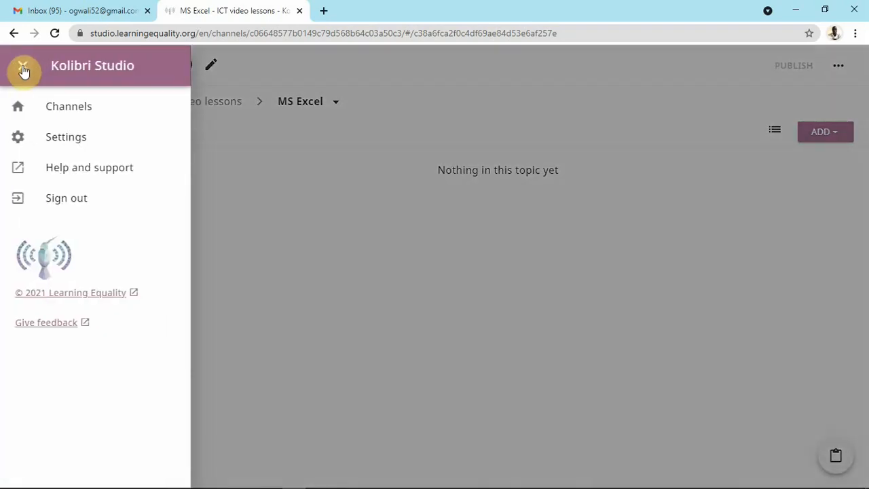
Reopen ICT video lessons from My Channels and show its '...' options menu.
click(83, 109)
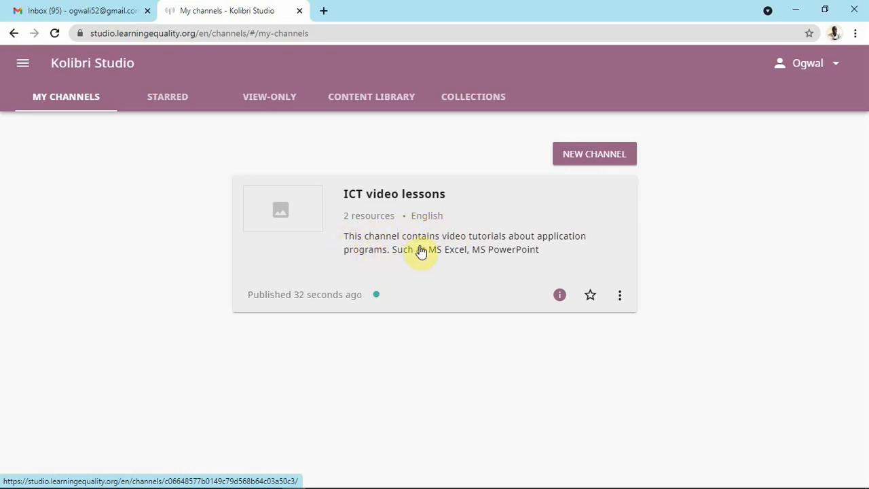
click(551, 222)
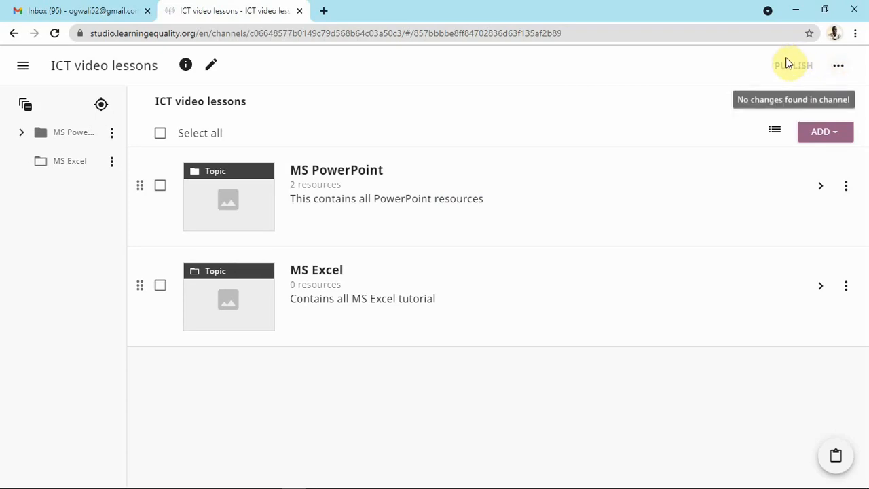
click(840, 68)
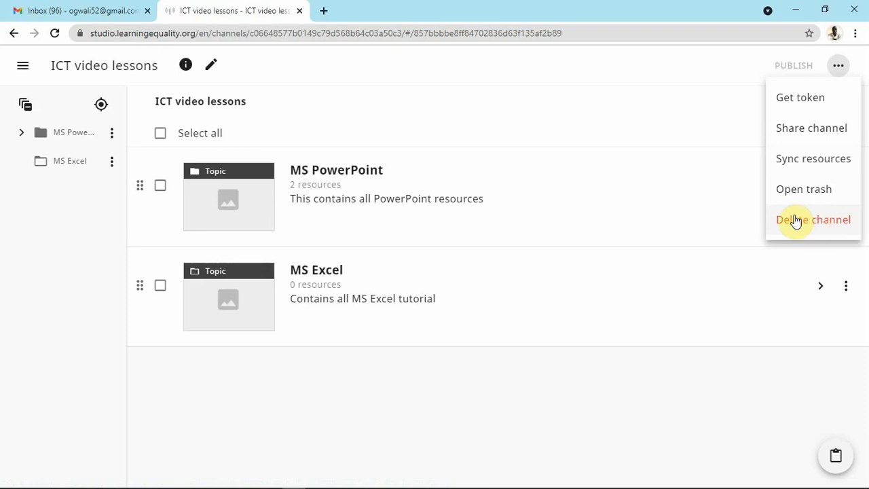
Copy the ICT video lessons channel's import token and switch to the Gmail tab.
click(822, 102)
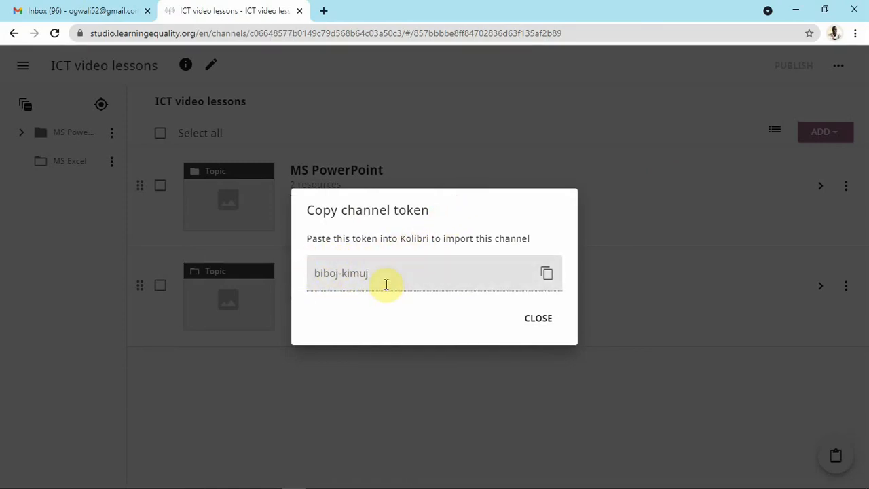
click(548, 275)
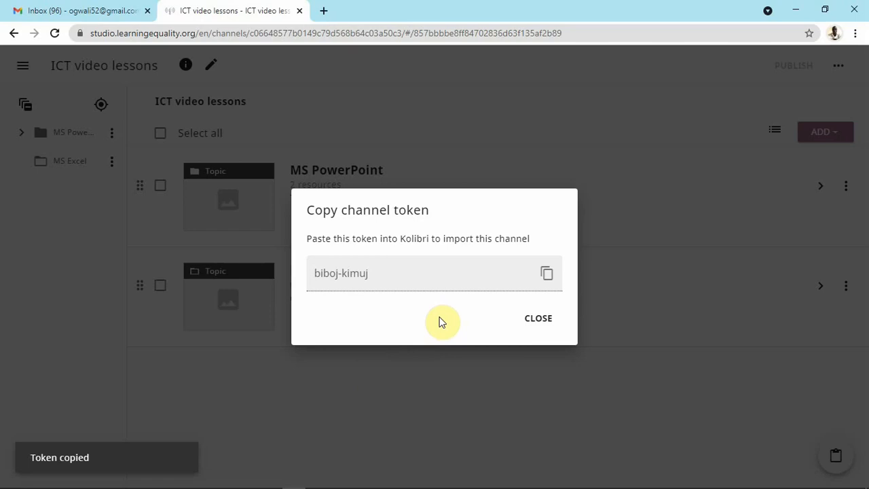
click(548, 320)
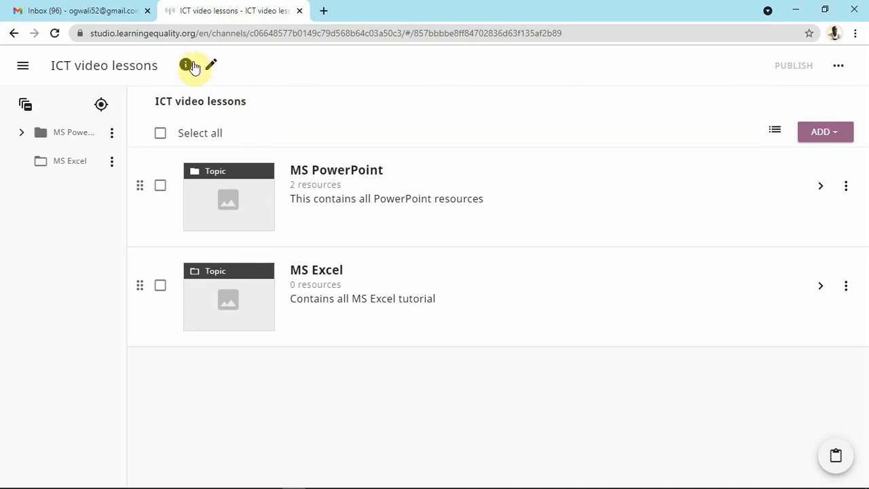
click(88, 10)
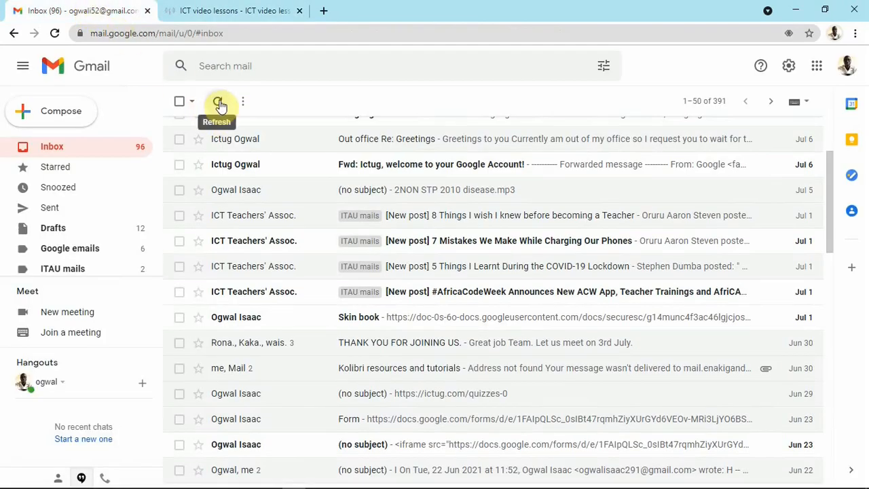
Refresh the Gmail inbox and scroll up to reveal the new Channel Published email.
click(220, 104)
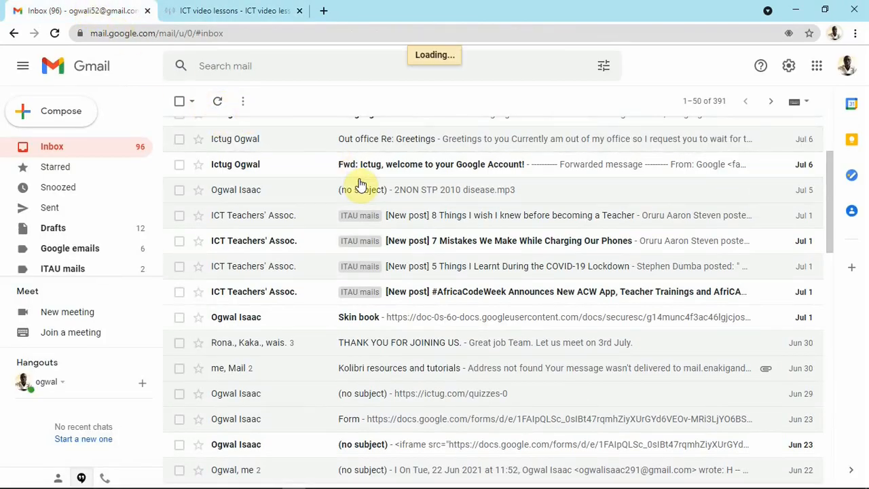
scroll(355, 184, up, 3)
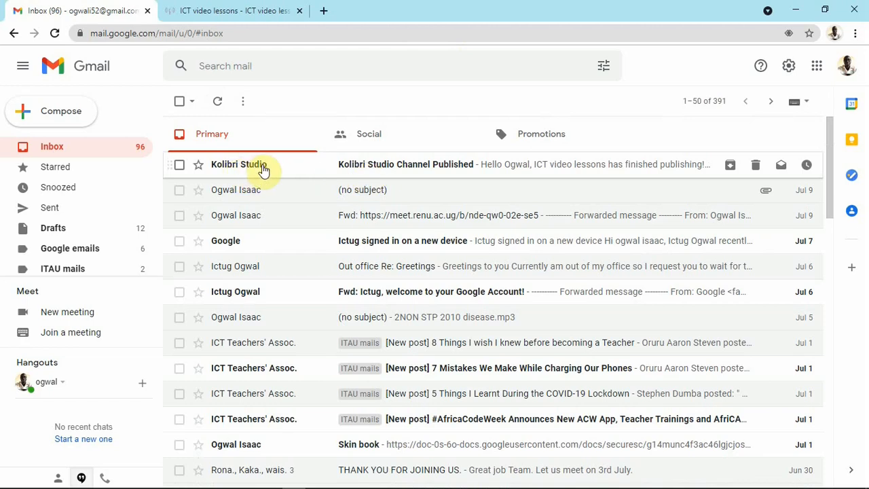
Read the Channel Published email with the token, then return to the Kolibri Studio tab.
click(409, 167)
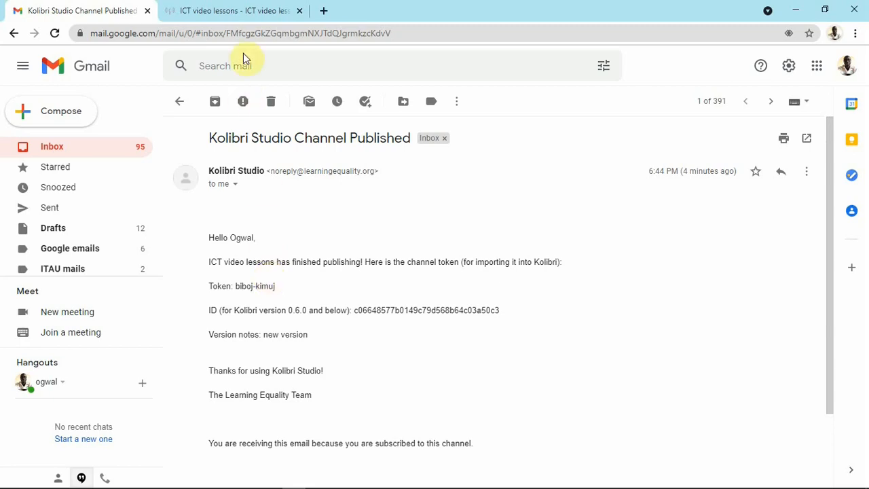
click(246, 11)
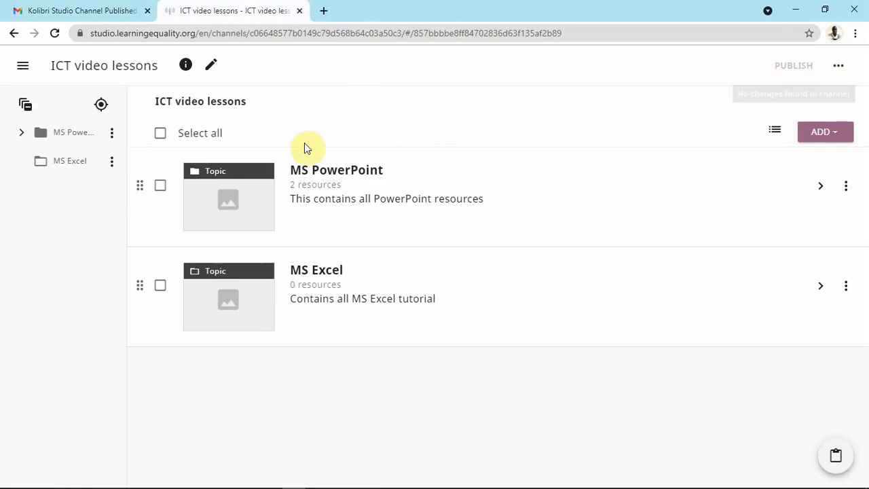
Sign out of Kolibri Studio and minimize the browser to show the desktop.
click(20, 65)
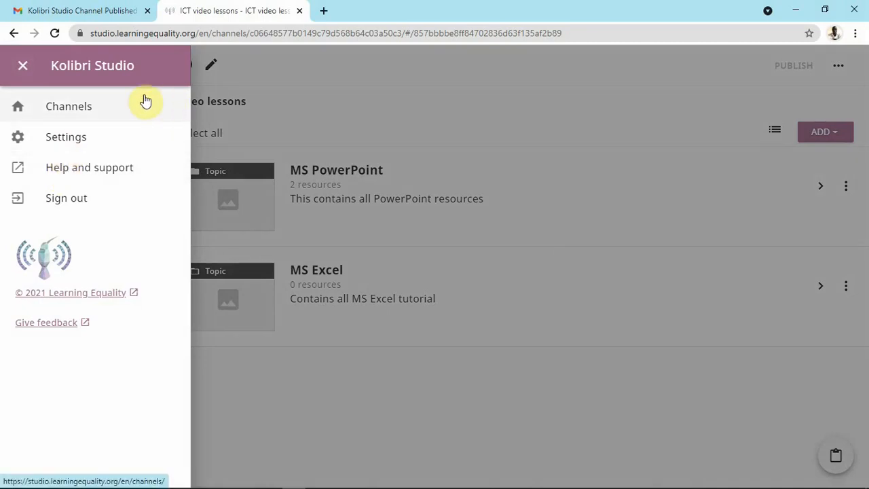
click(70, 198)
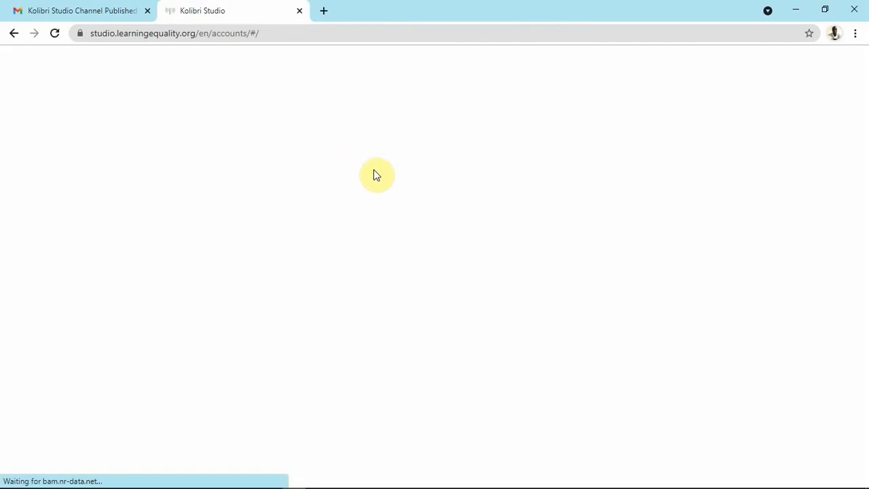
click(391, 216)
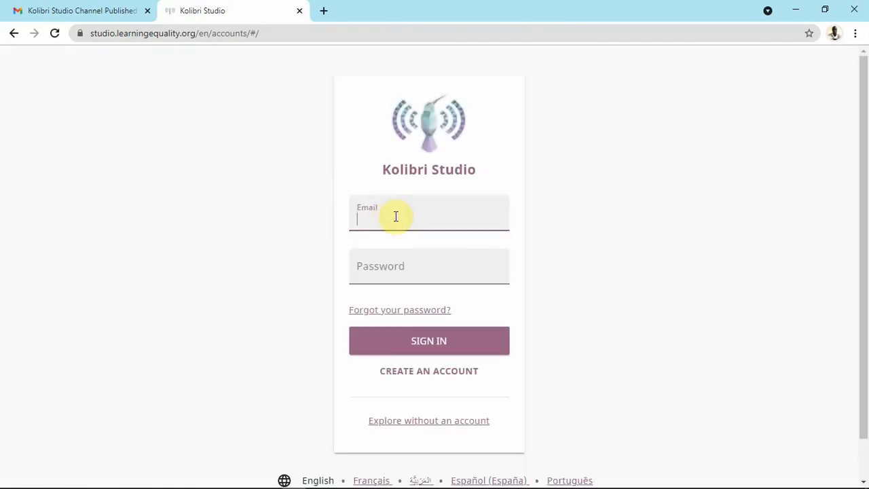
click(796, 10)
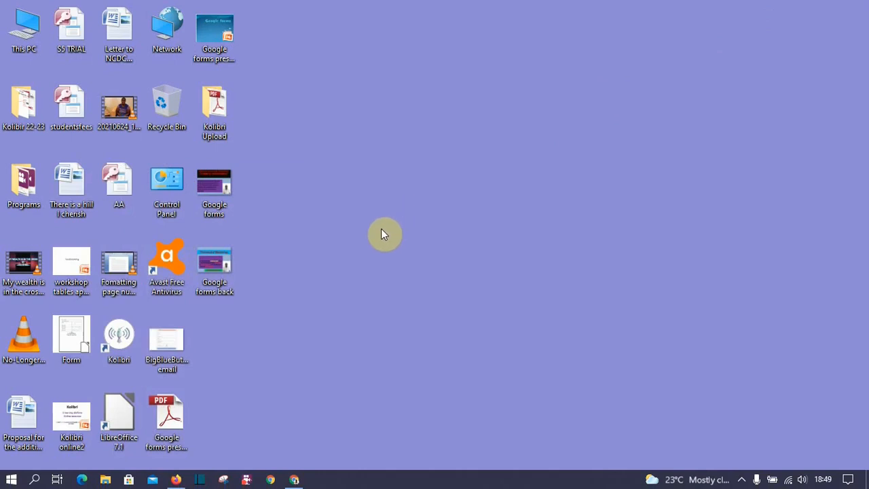
Launch Kolibri from its desktop shortcut to open the Secondary schools sign-in page.
click(121, 334)
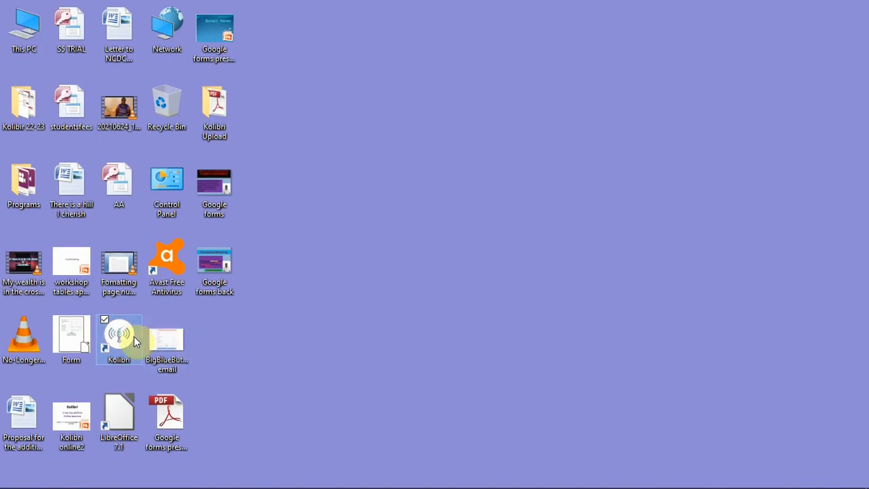
double_click(120, 332)
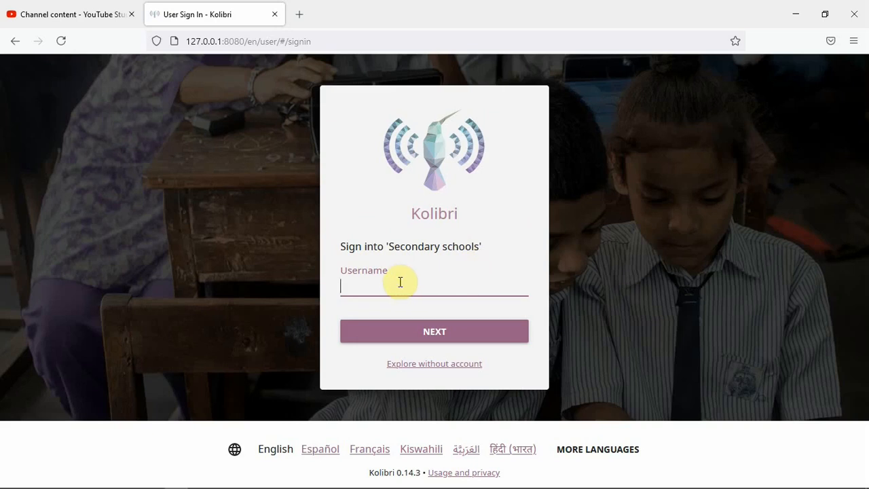
Sign in to the Secondary schools facility with the admin username and password.
text(Ogwal)
click(457, 329)
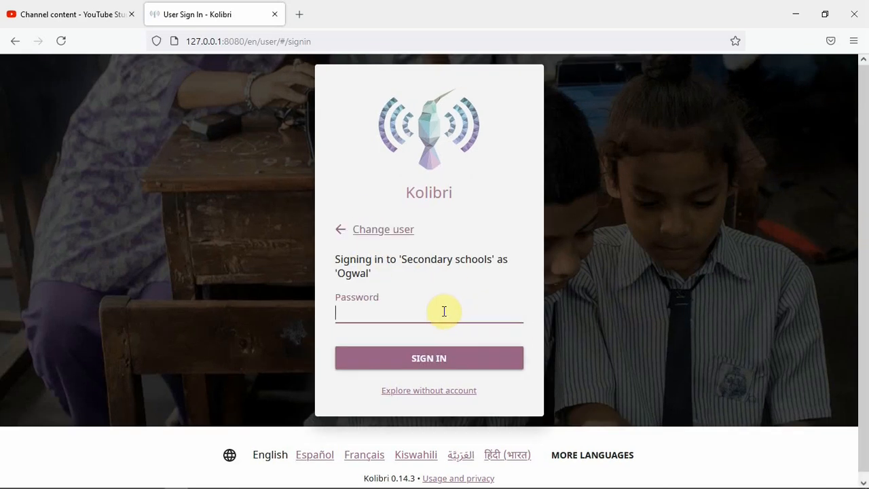
text(***)
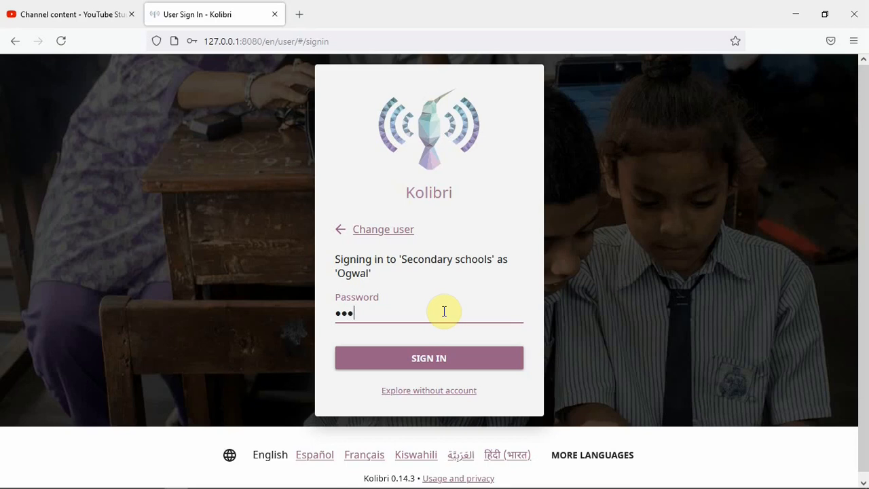
text(********)
click(435, 355)
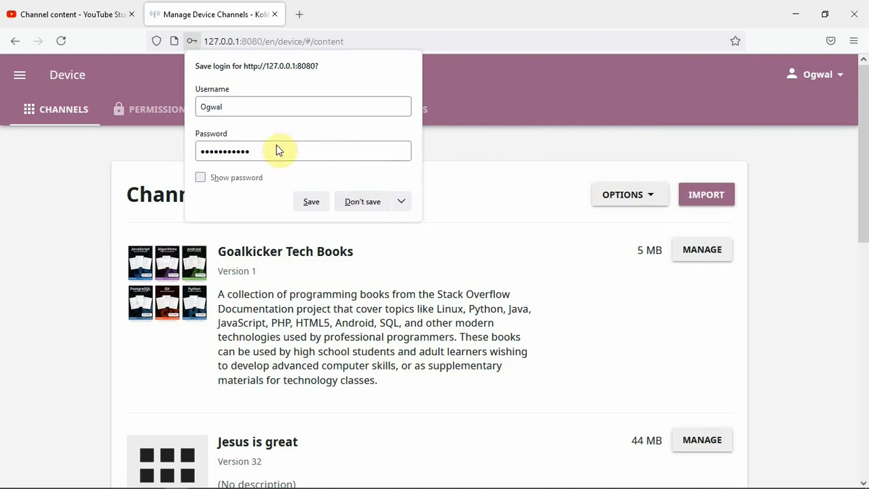
Decline Firefox's save-login offer and start importing a new channel from Kolibri Studio.
click(356, 201)
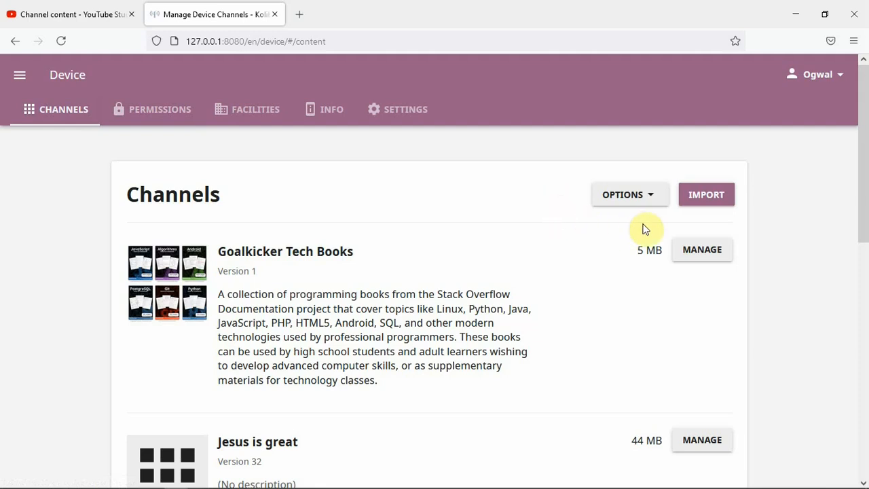
click(701, 194)
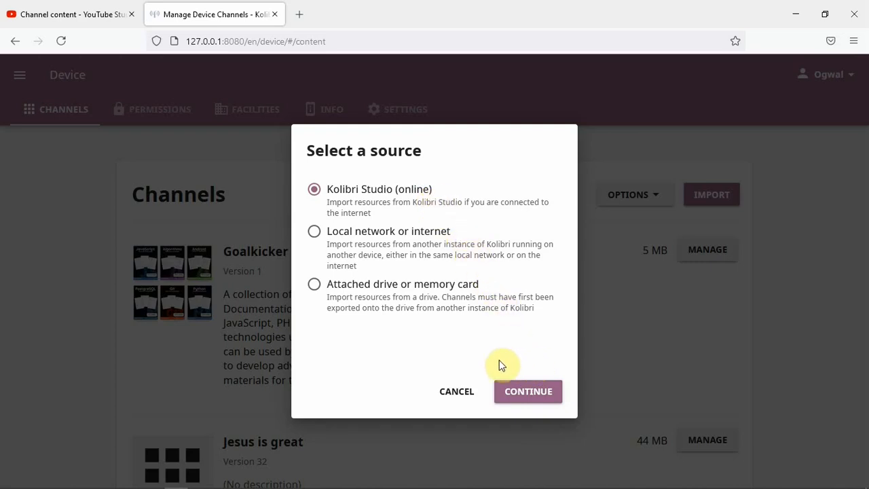
Continue with Kolibri Studio (online) as the import source to list the 122 channels.
click(534, 395)
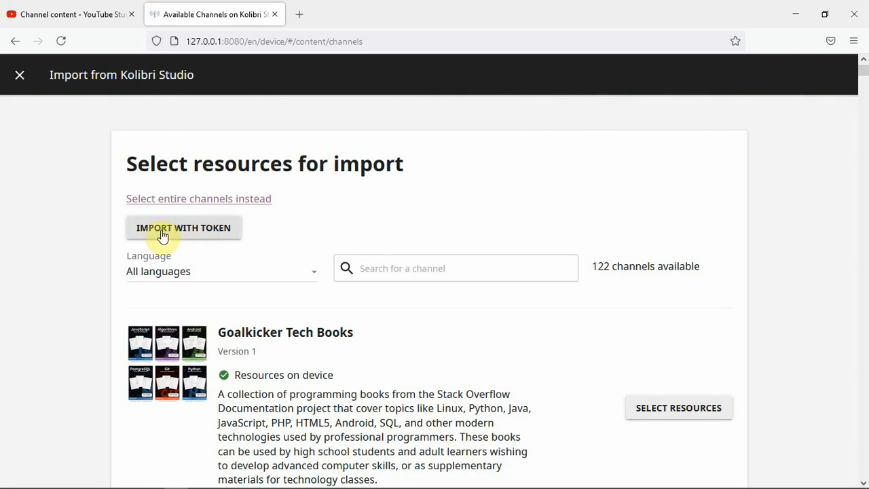
Paste the copied channel token and submit it to unlock the 'ICT video lessons' channel.
click(212, 232)
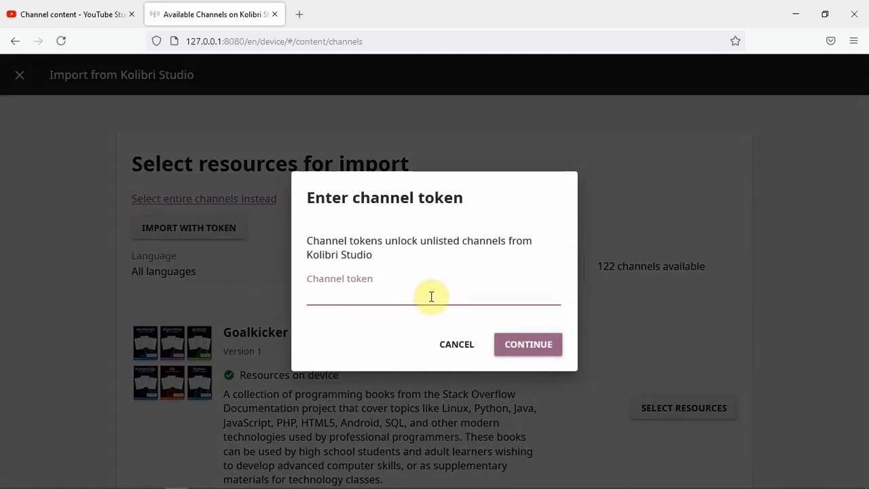
right_click(325, 296)
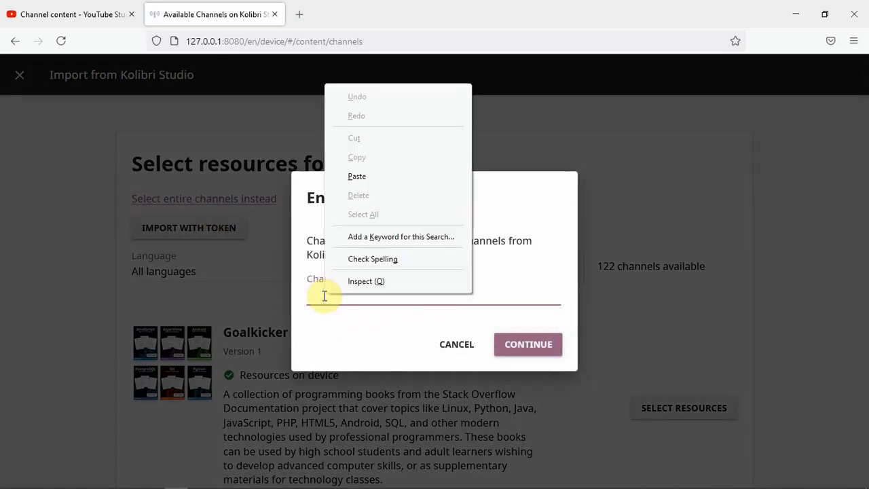
click(360, 179)
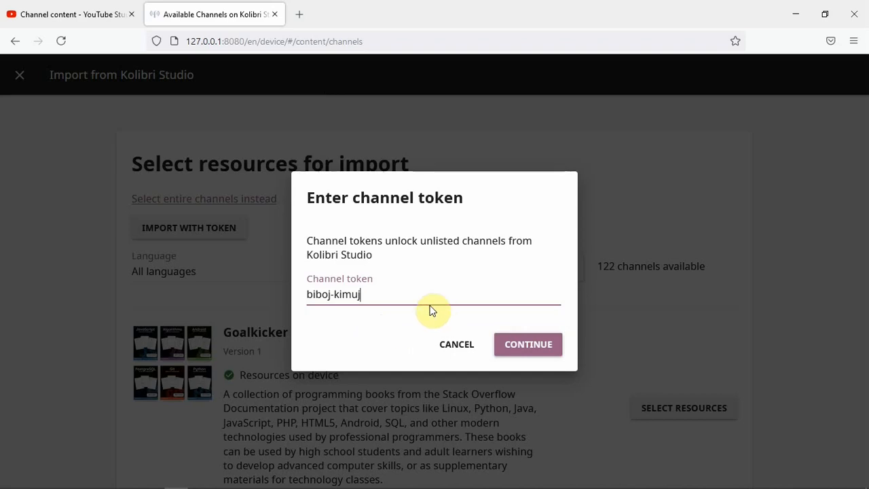
click(540, 348)
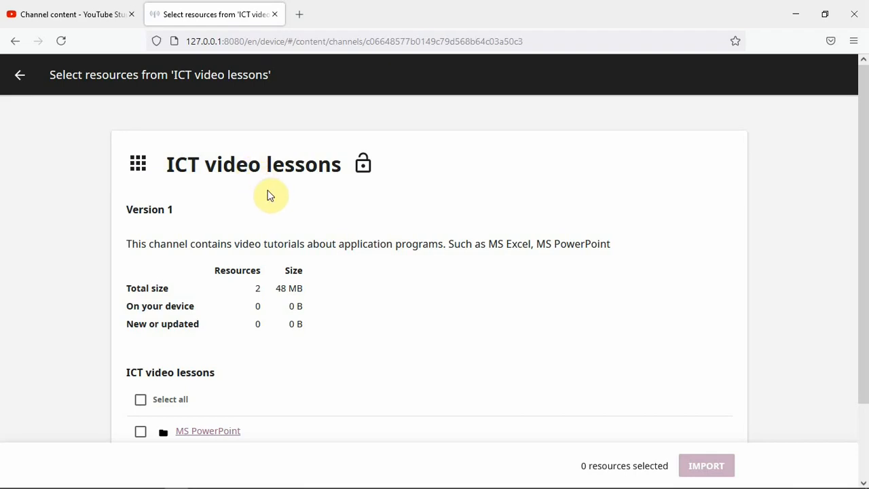
scroll(269, 195, down, 1)
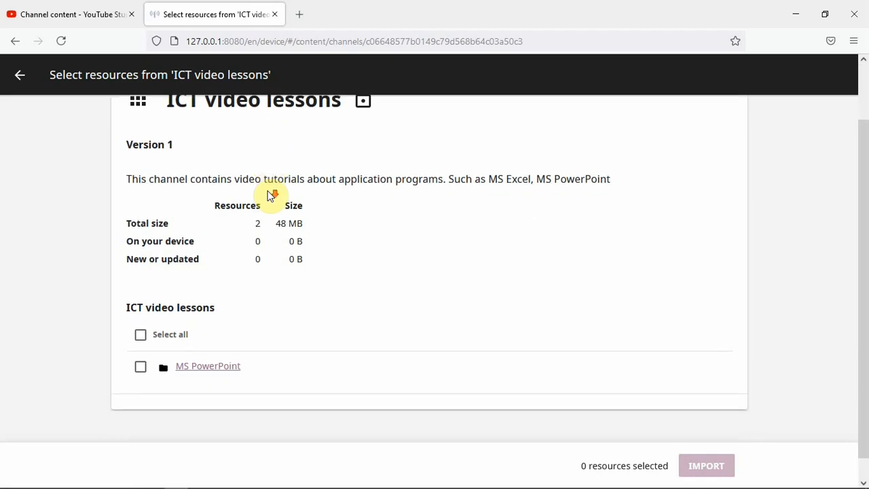
scroll(218, 149, up, 1)
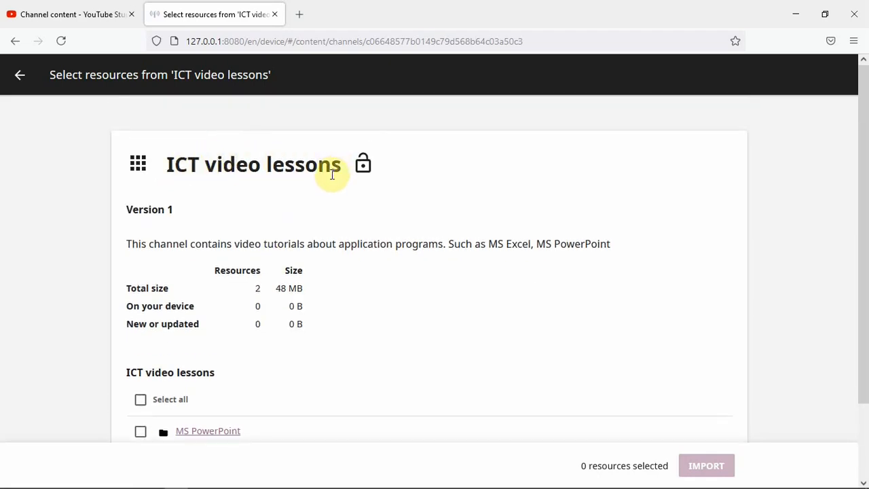
scroll(332, 176, down, 1)
scroll(331, 180, down, 1)
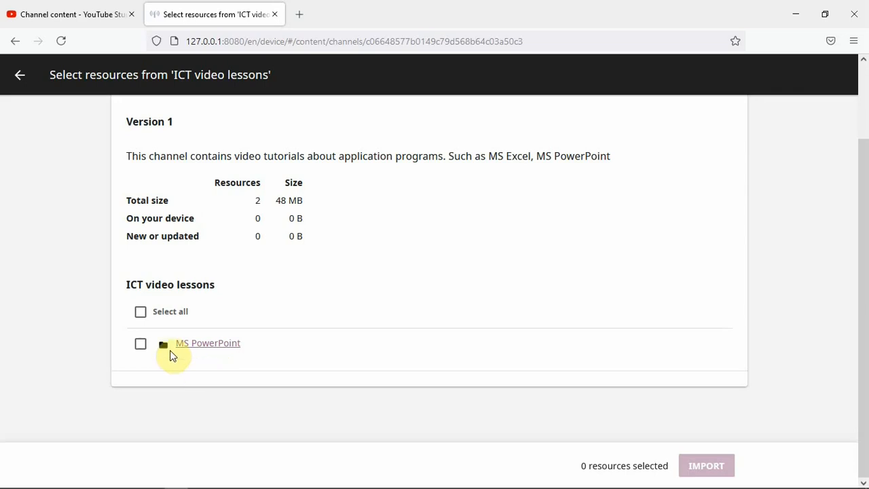
Select all resources in 'ICT video lessons' and start importing the 2 resources (48 MB).
click(136, 316)
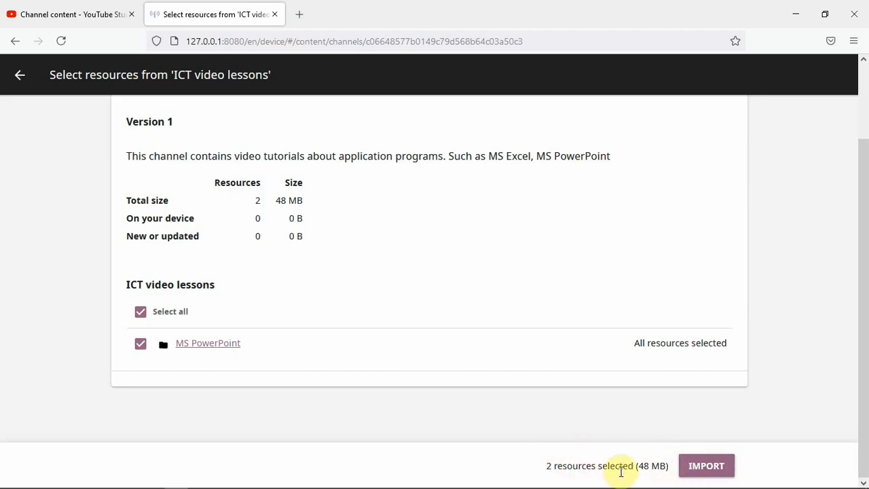
click(713, 470)
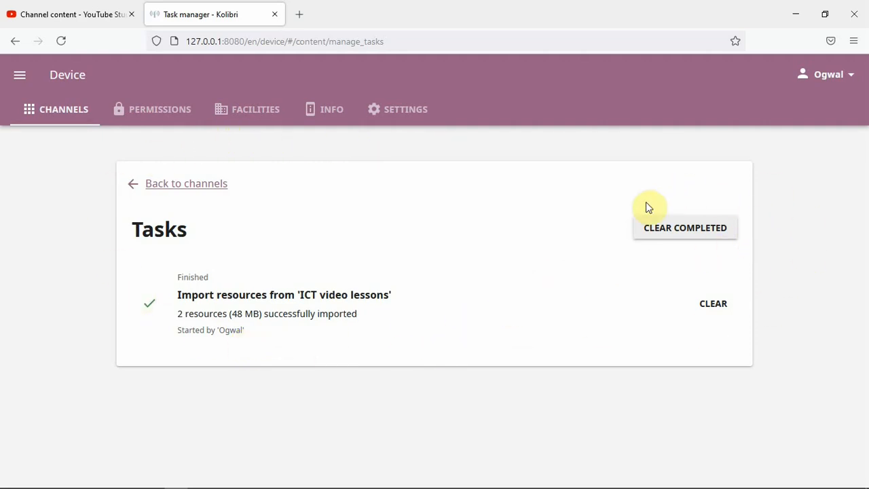
Clear the completed import task and go back to the device Channels page.
click(677, 235)
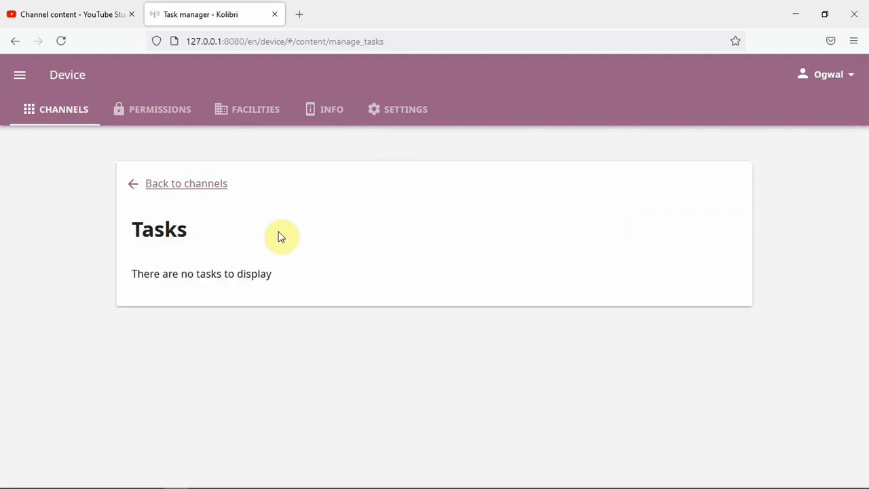
click(196, 186)
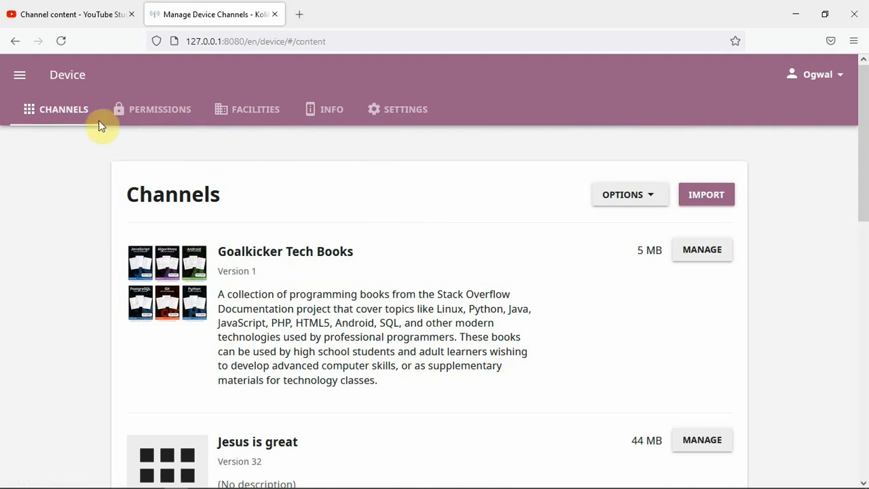
Switch to Learn and scroll to the ICT video lessons channel.
click(19, 75)
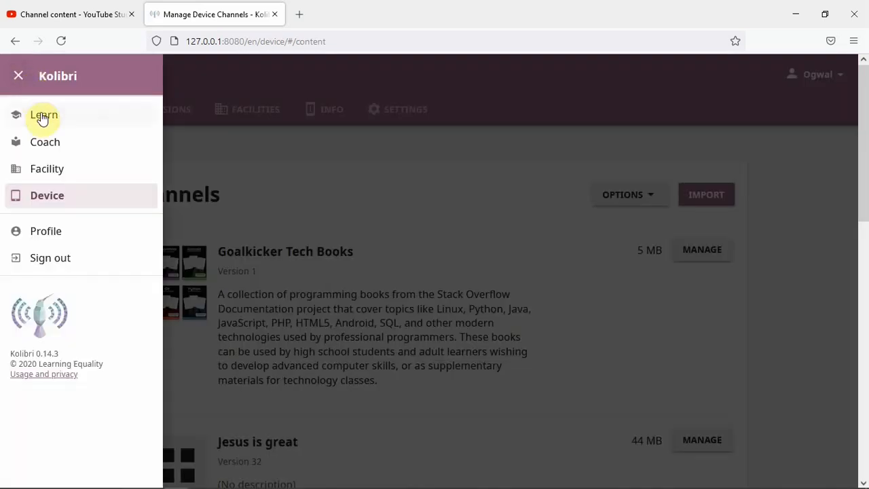
click(69, 120)
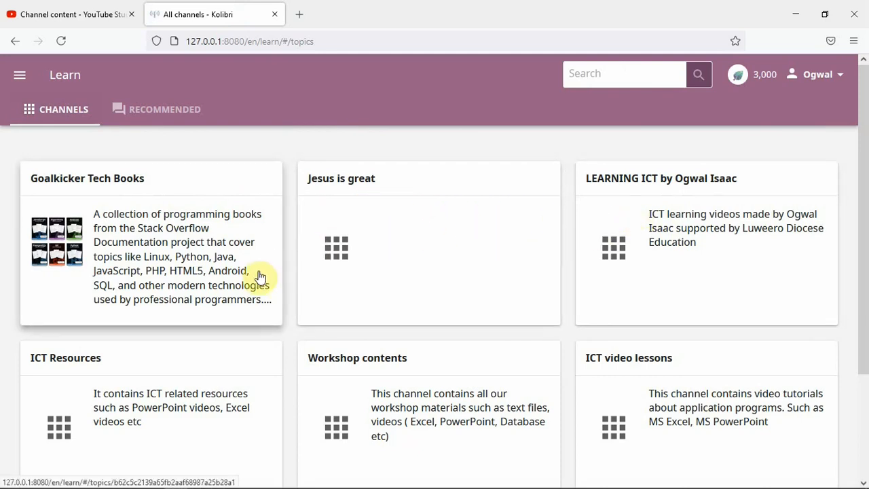
scroll(611, 266, down, 2)
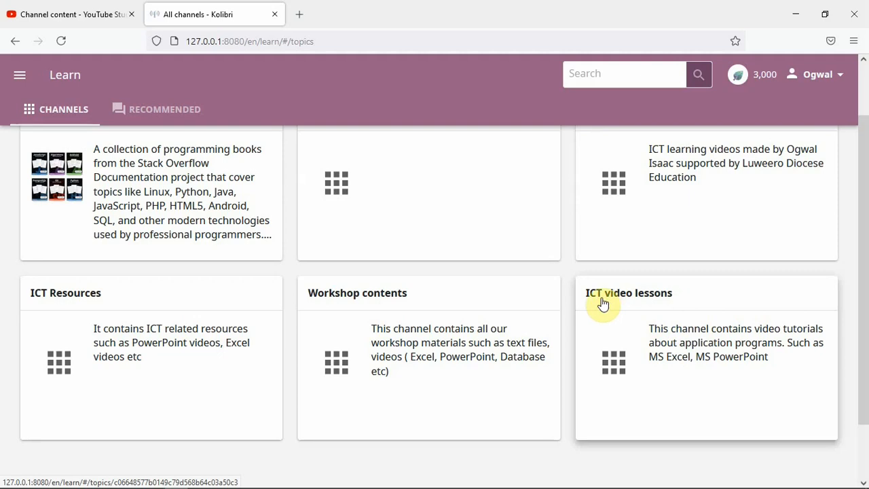
Open ICT video lessons › MS PowerPoint › Documents to reach the Test resource.
click(671, 310)
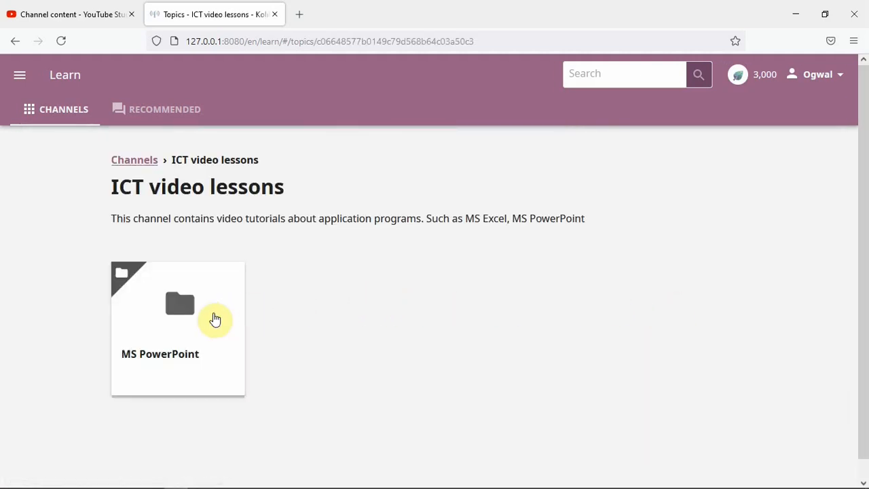
click(162, 310)
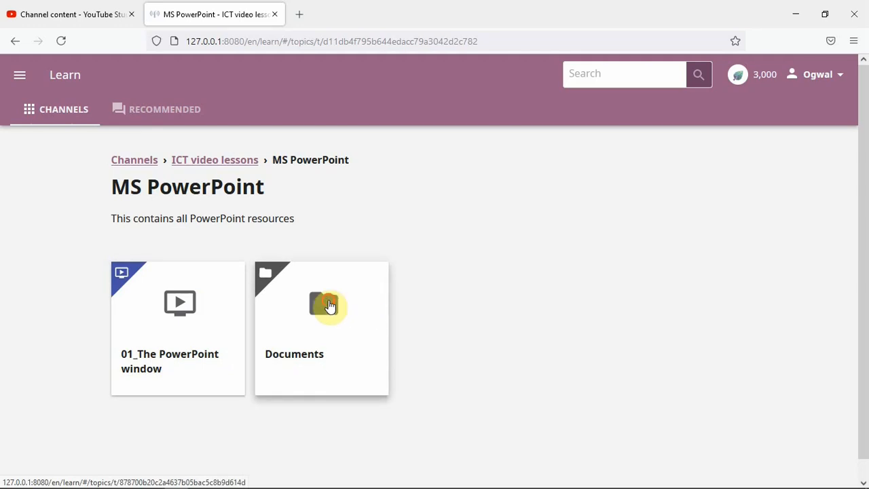
click(329, 306)
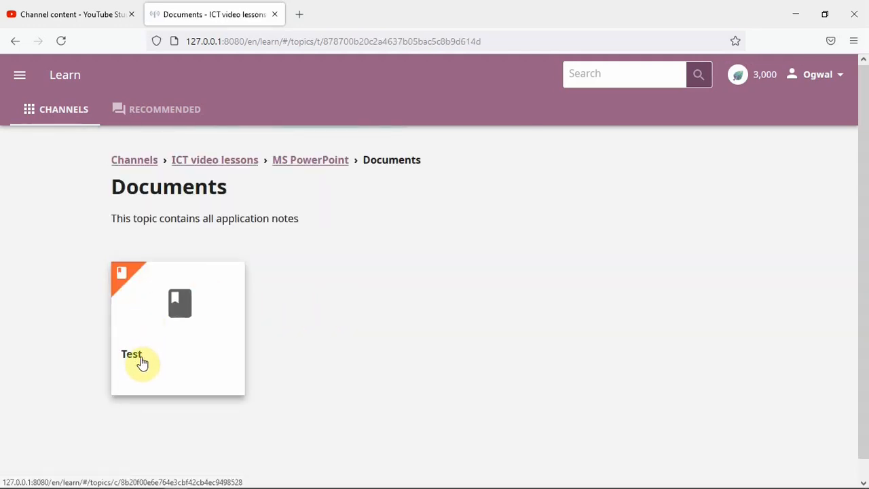